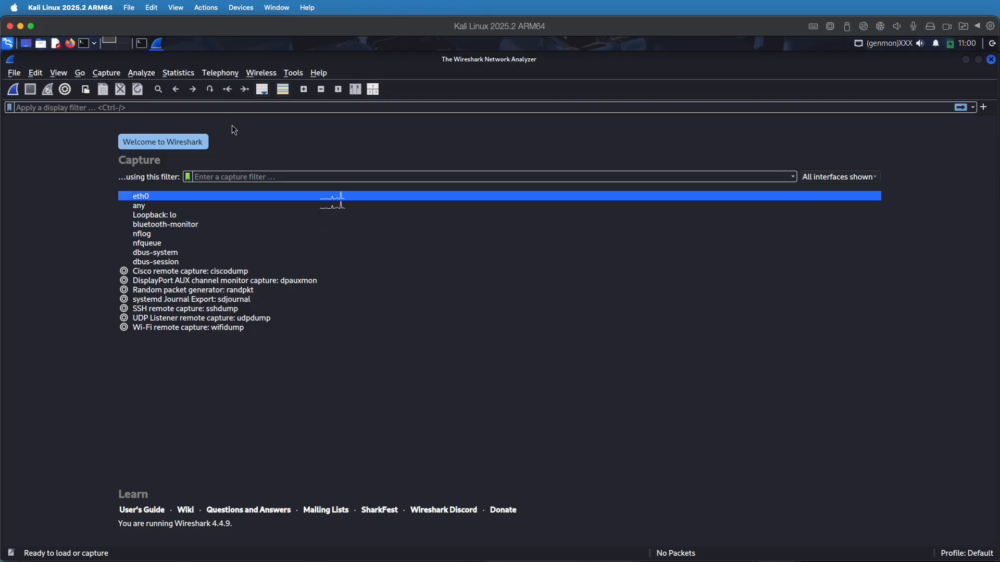
Step: Disable promiscuous mode in the capture options for every local interface except eth0
click(106, 73)
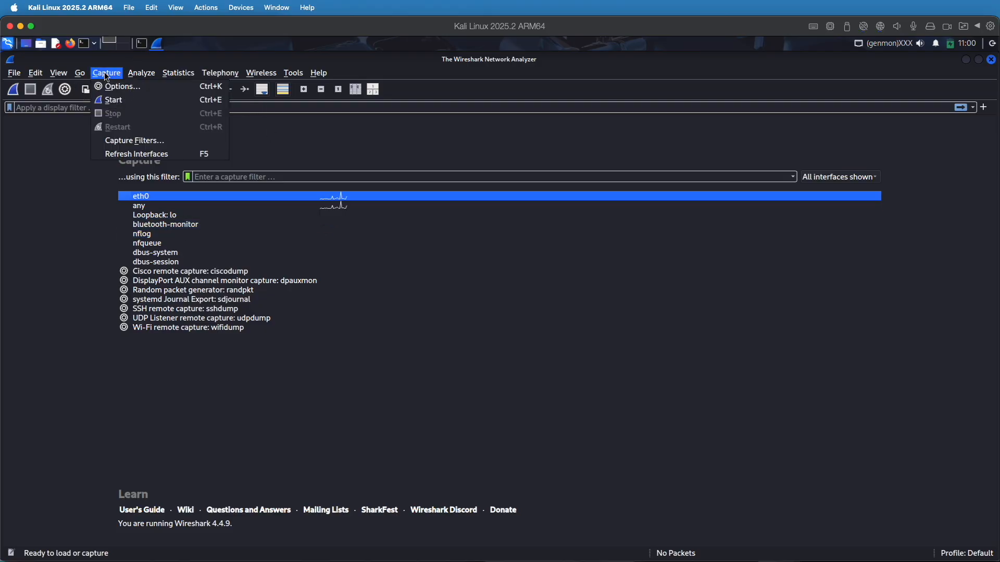
click(121, 86)
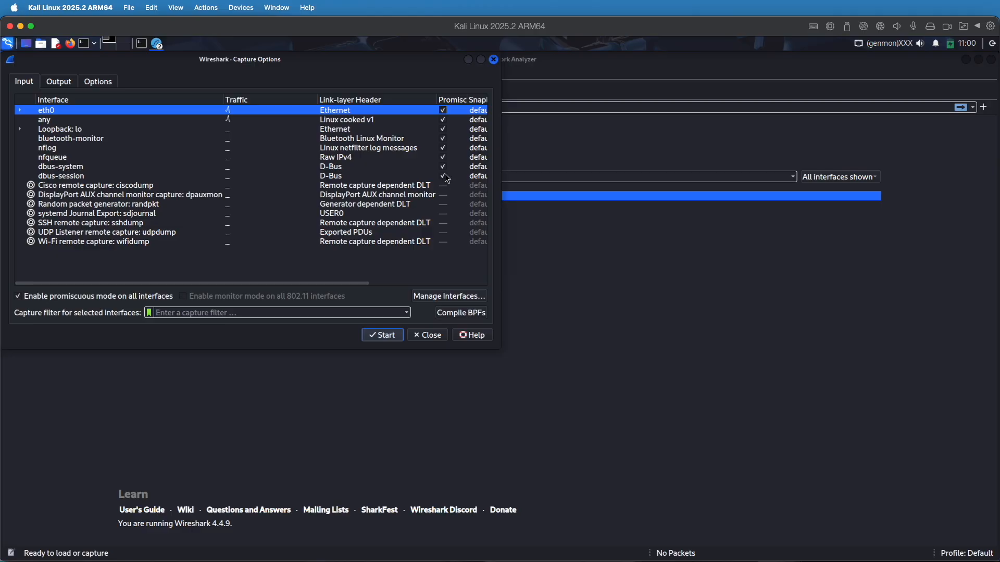
click(443, 120)
click(443, 130)
click(443, 139)
click(443, 148)
click(443, 157)
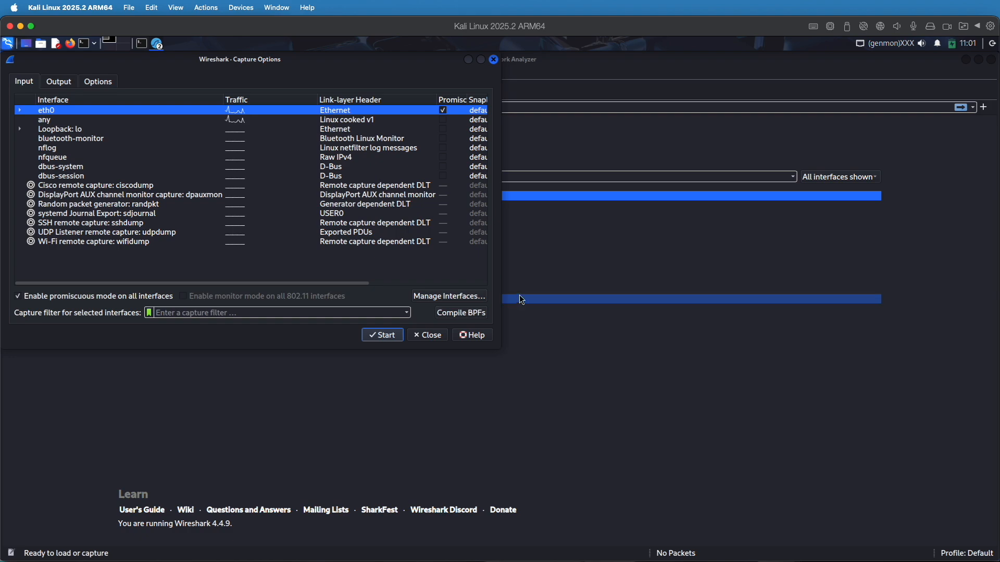
Step: Run a live packet capture on eth0 and stop it once packets have been collected
click(383, 335)
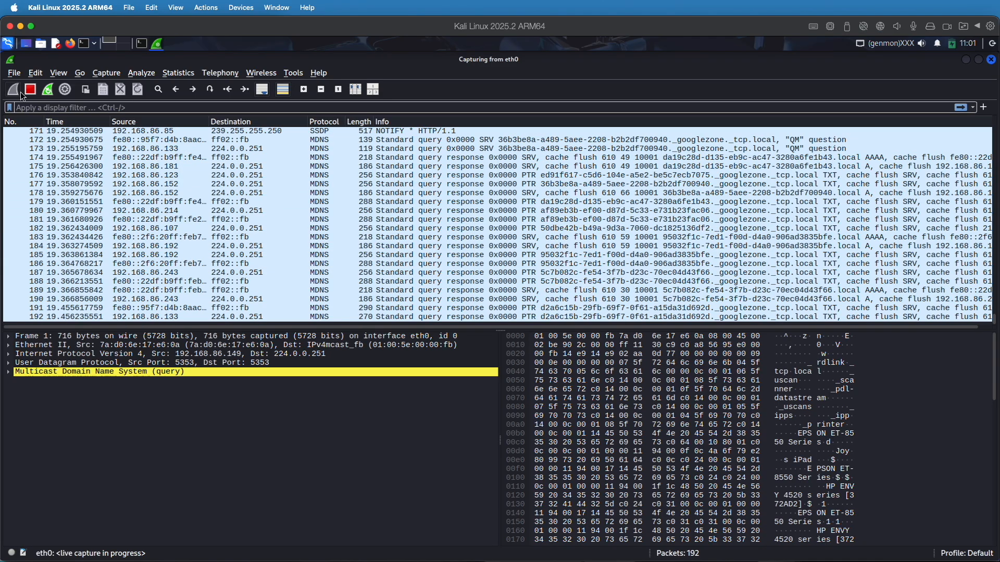
click(31, 90)
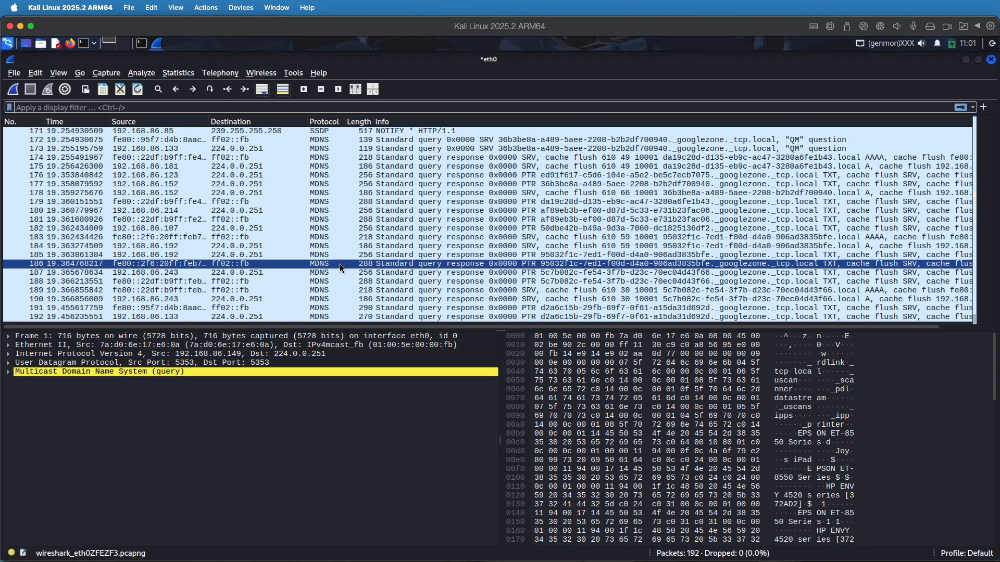
click(472, 220)
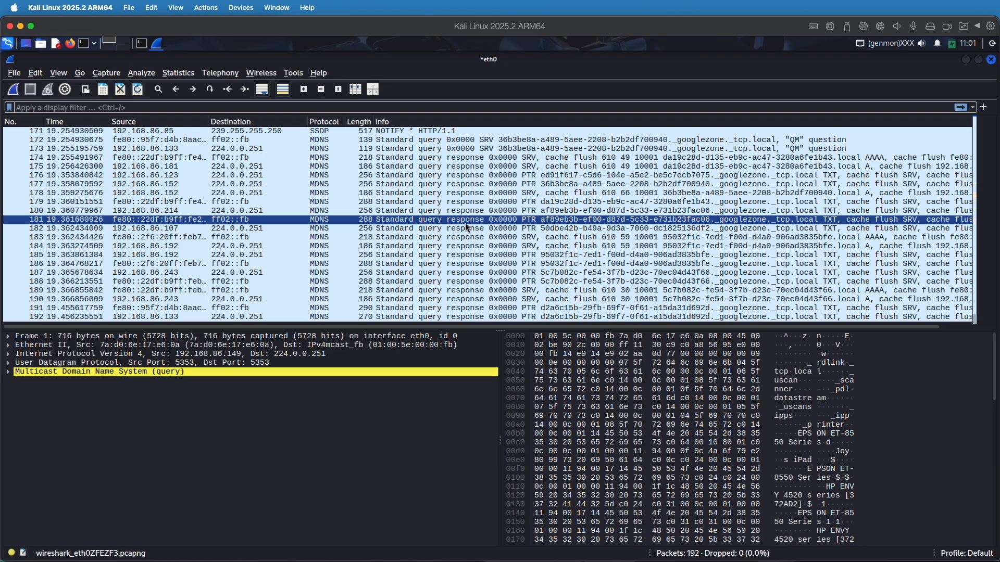
click(292, 150)
click(239, 157)
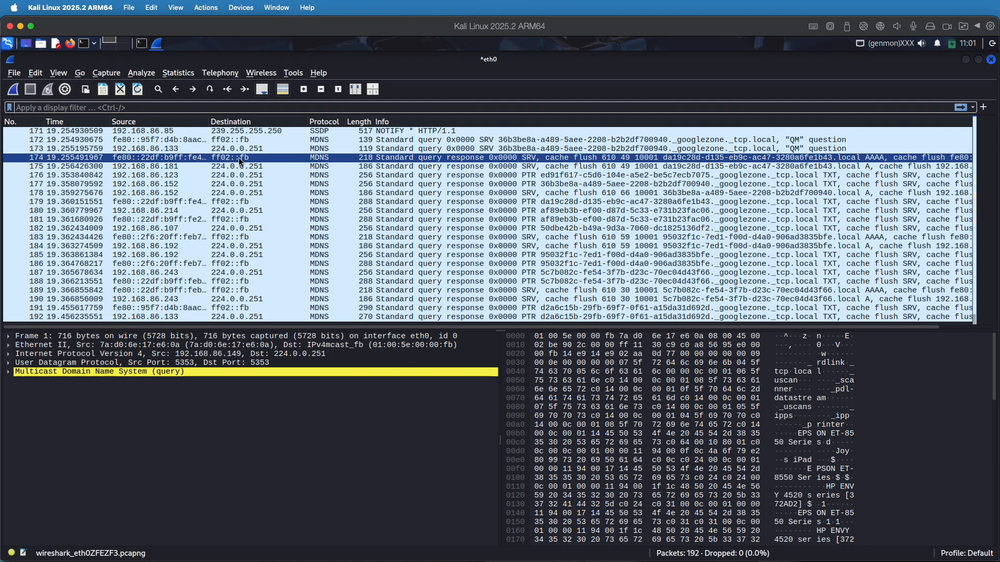
click(317, 166)
click(308, 149)
ctrl+click(307, 148)
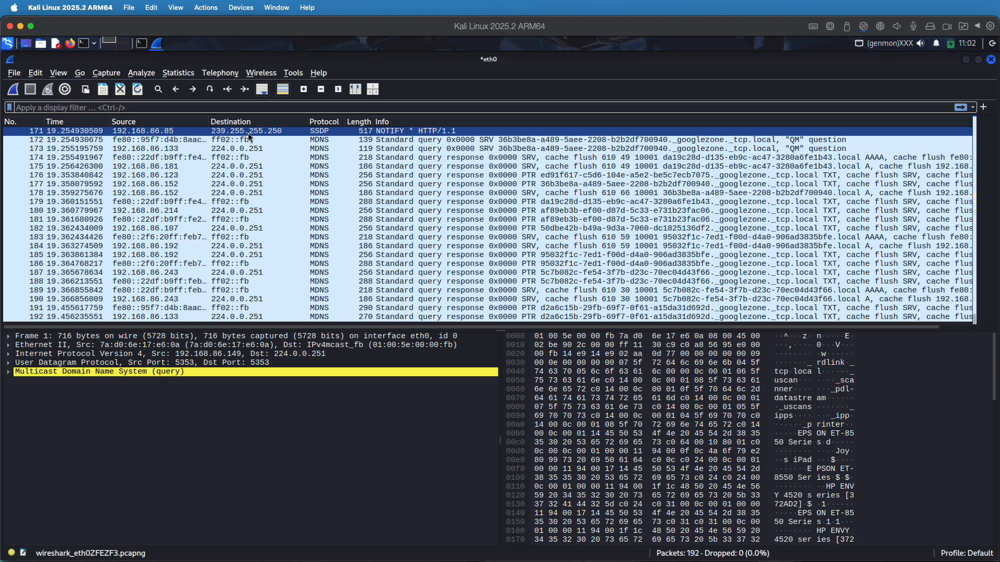
Step: Start a new eth0 capture with the capture filter "not broadcast and not multicast", discarding the previous unsaved packets
click(108, 73)
click(120, 85)
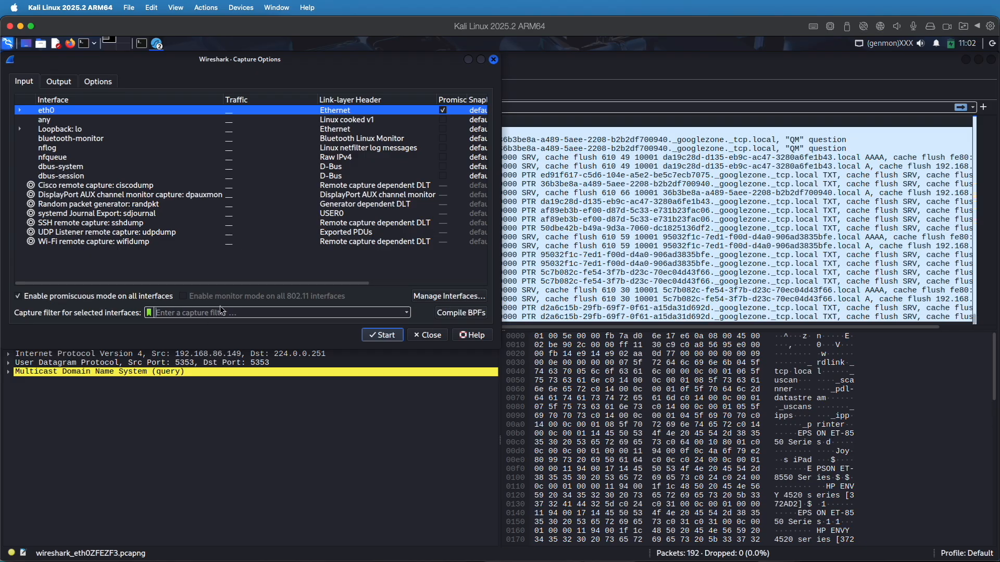
click(406, 312)
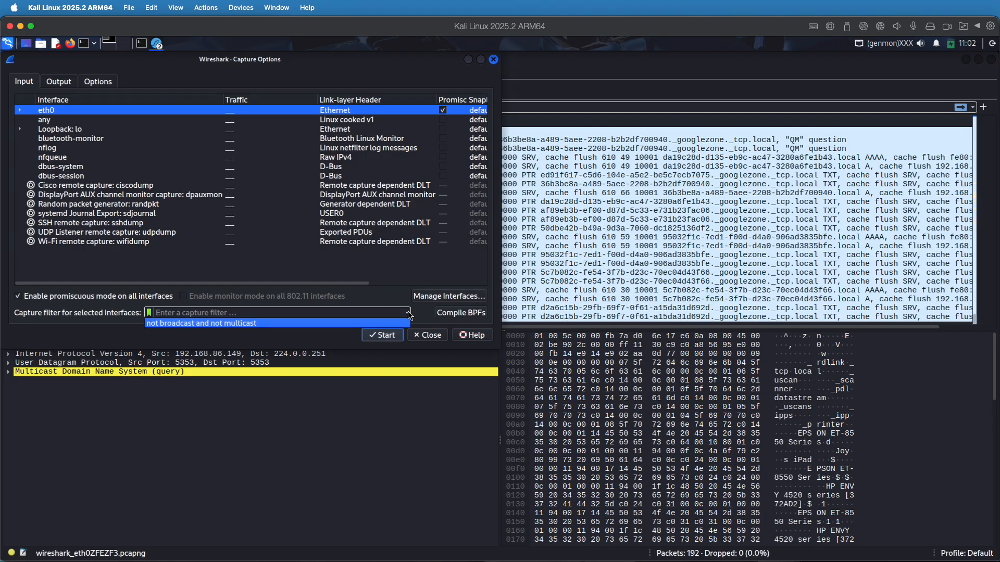
click(176, 323)
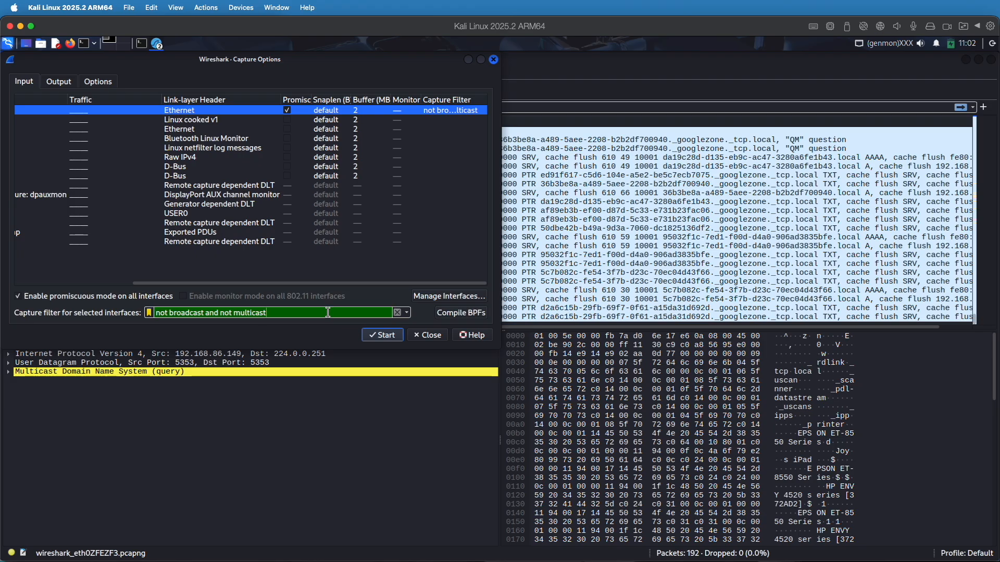
key(BackSpace)
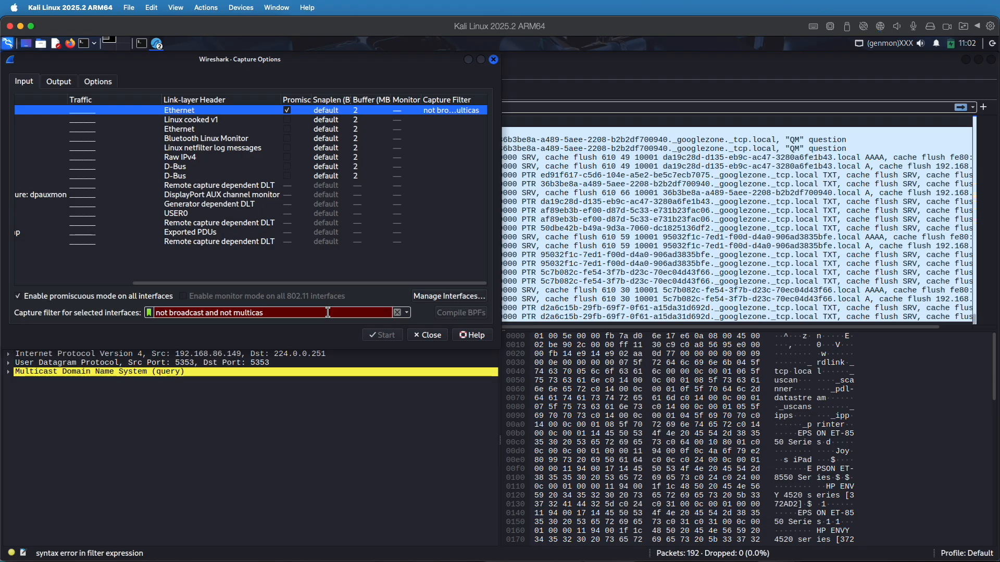
text(t)
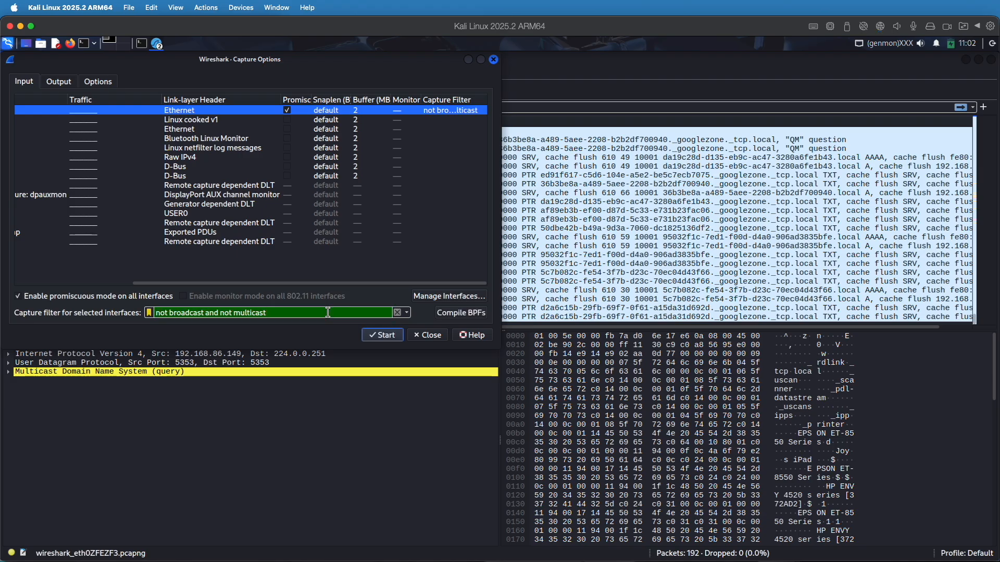
click(382, 335)
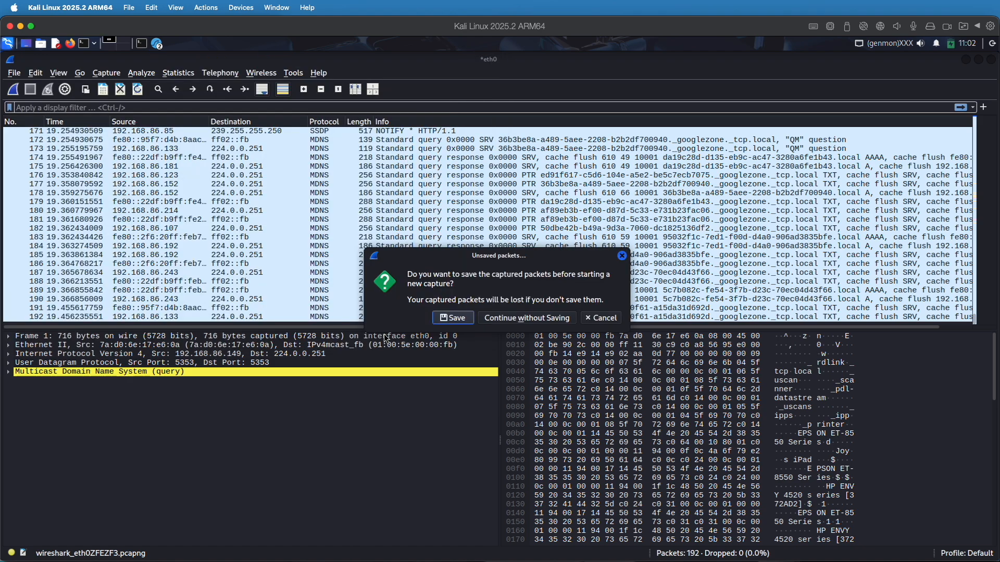
click(520, 316)
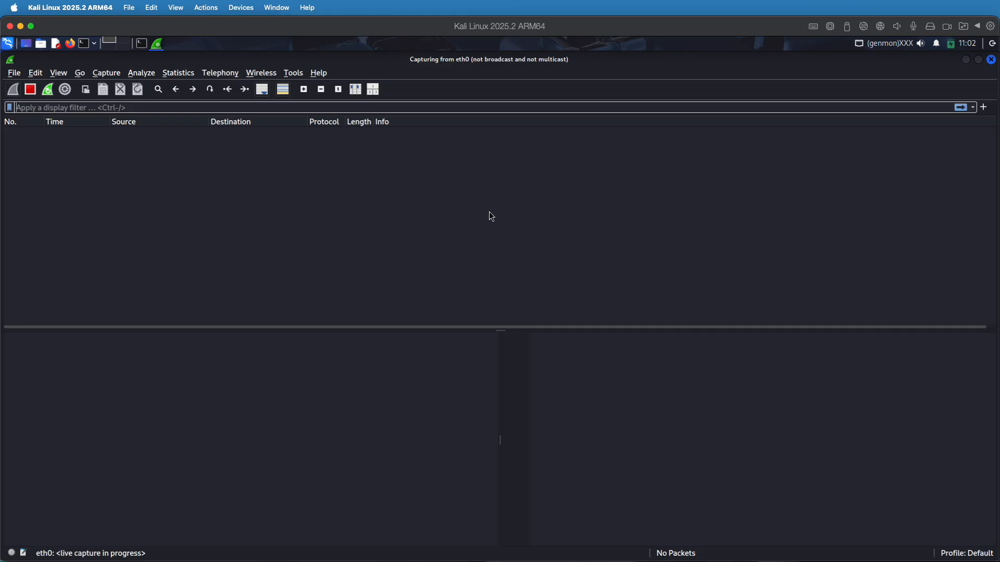
Step: Open Firefox, move its window aside so the packet list is visible, and load x.com
click(71, 45)
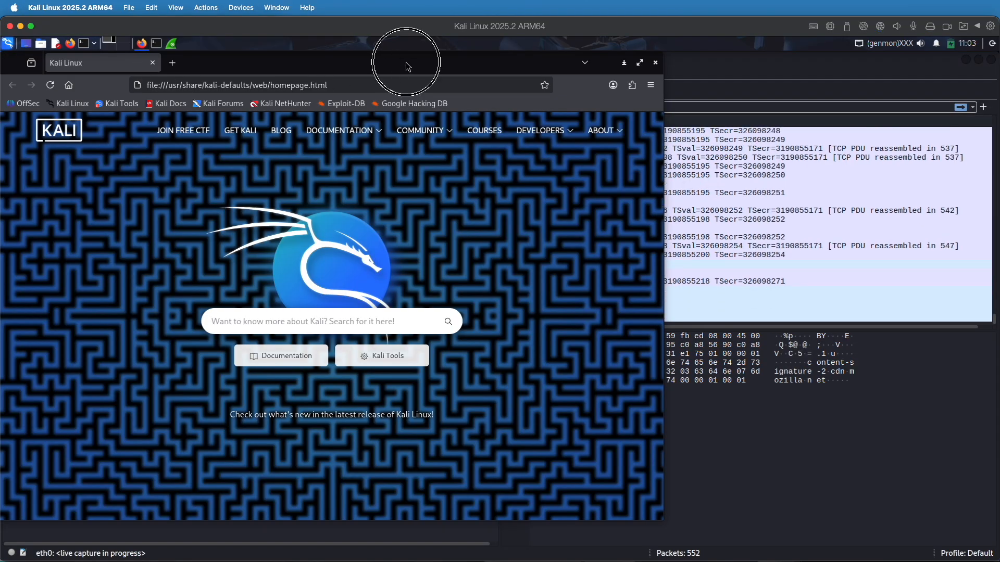
drag(412, 58, 739, 64)
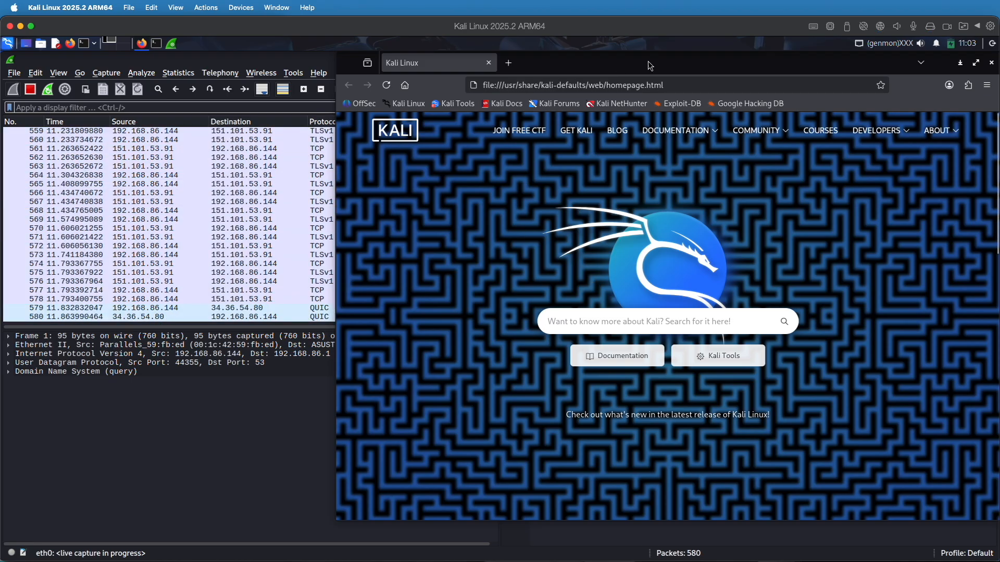
click(669, 83)
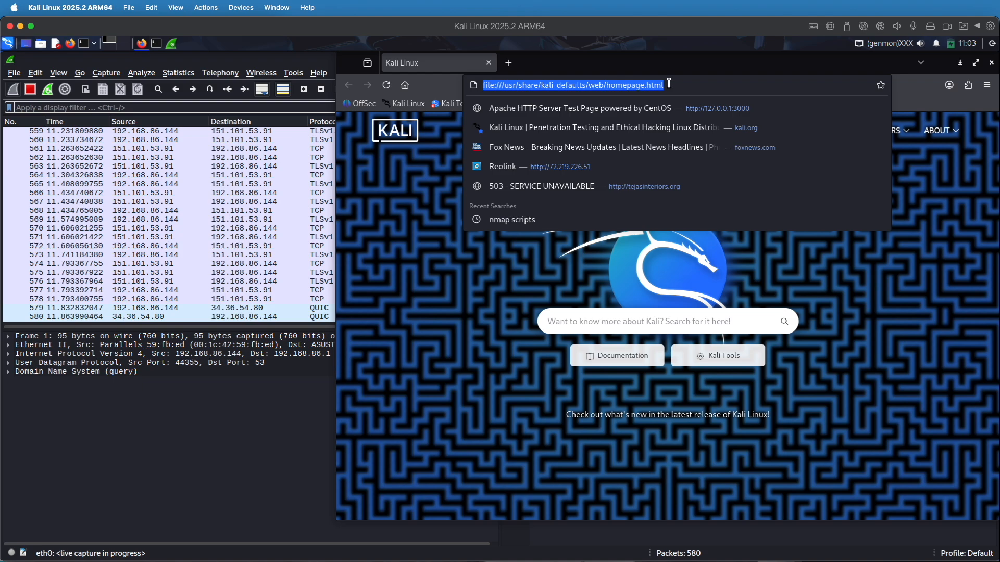
text(x.com)
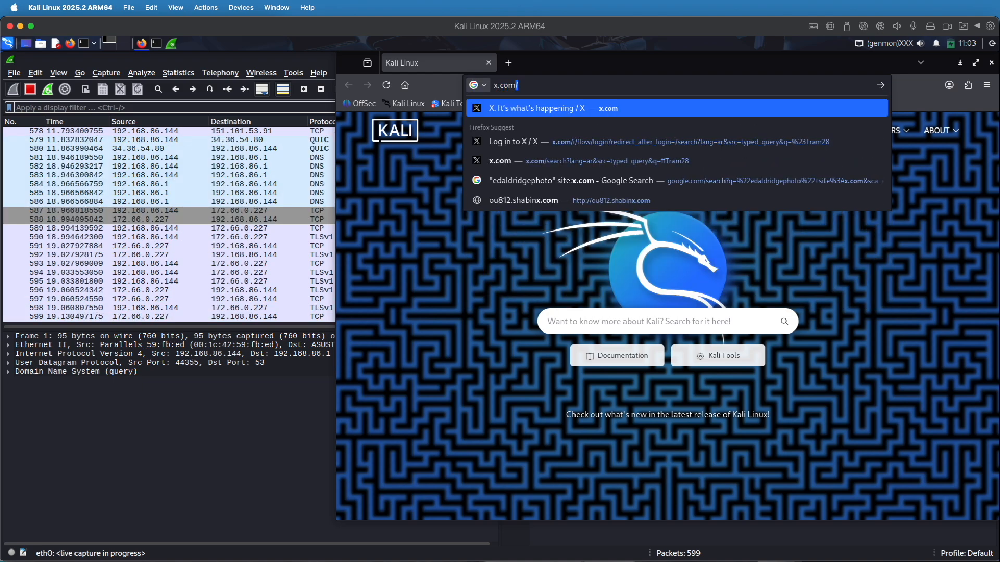
key(Return)
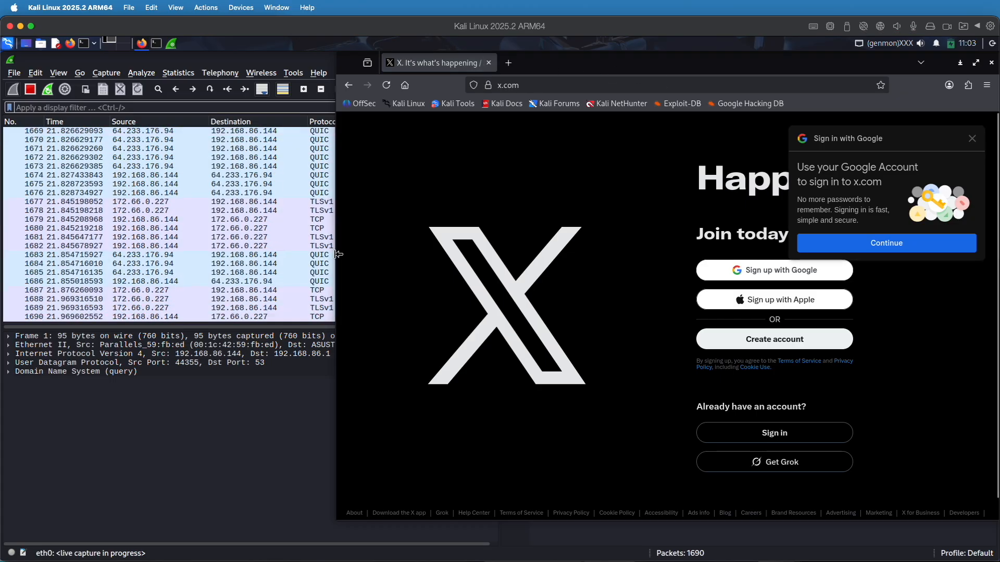
Step: Switch back to Wireshark and stop the running capture
click(285, 221)
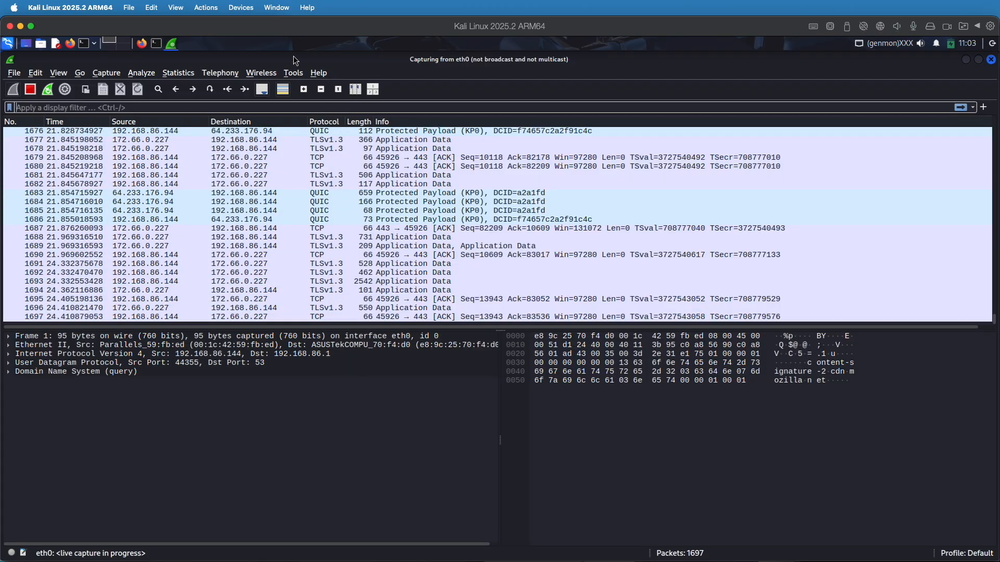
click(295, 59)
click(30, 89)
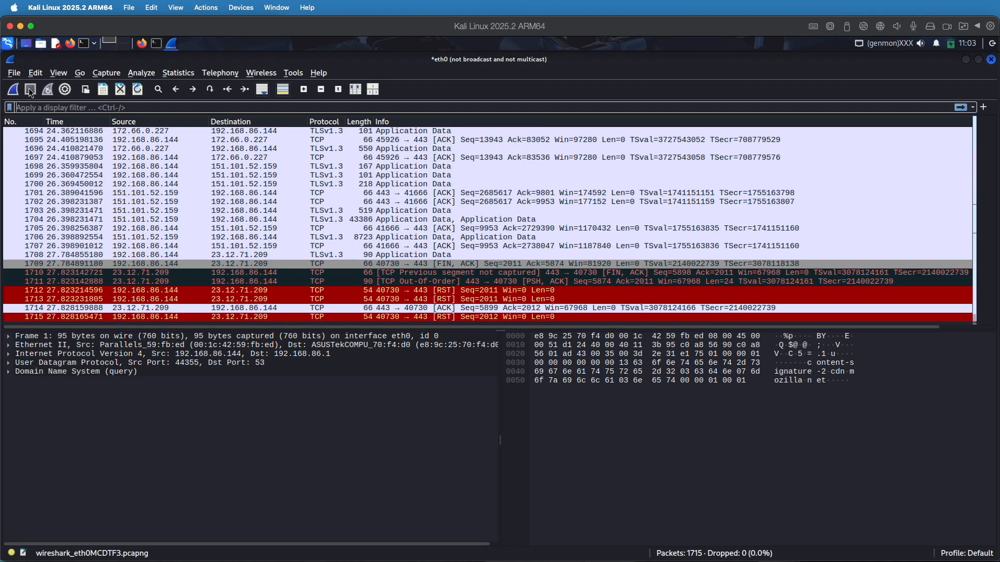
Step: Look through the captured packets, examining their sources, destinations, protocols and info
click(377, 204)
click(430, 194)
scroll(430, 193, up, 20)
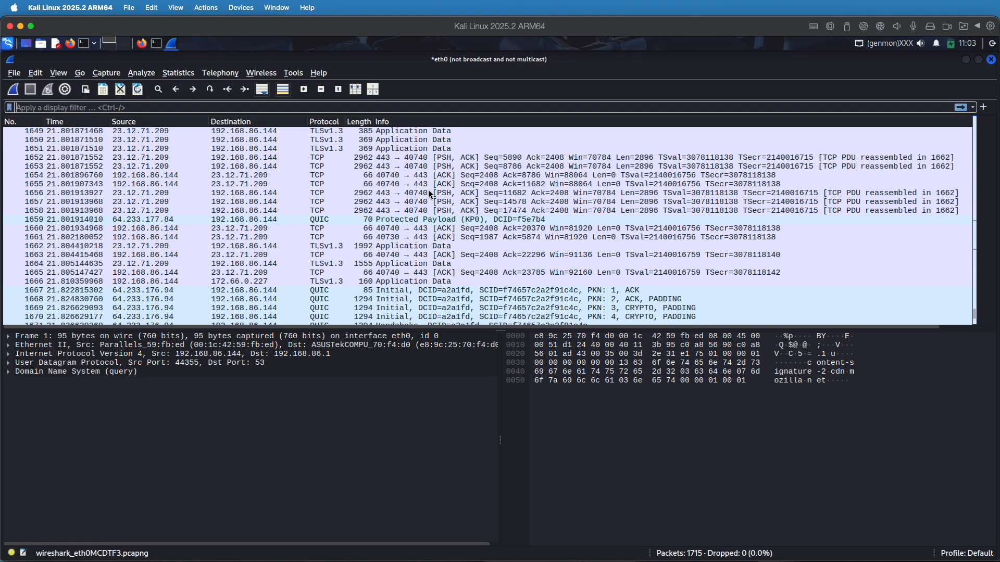
scroll(430, 194, up, 20)
scroll(430, 194, right, 2)
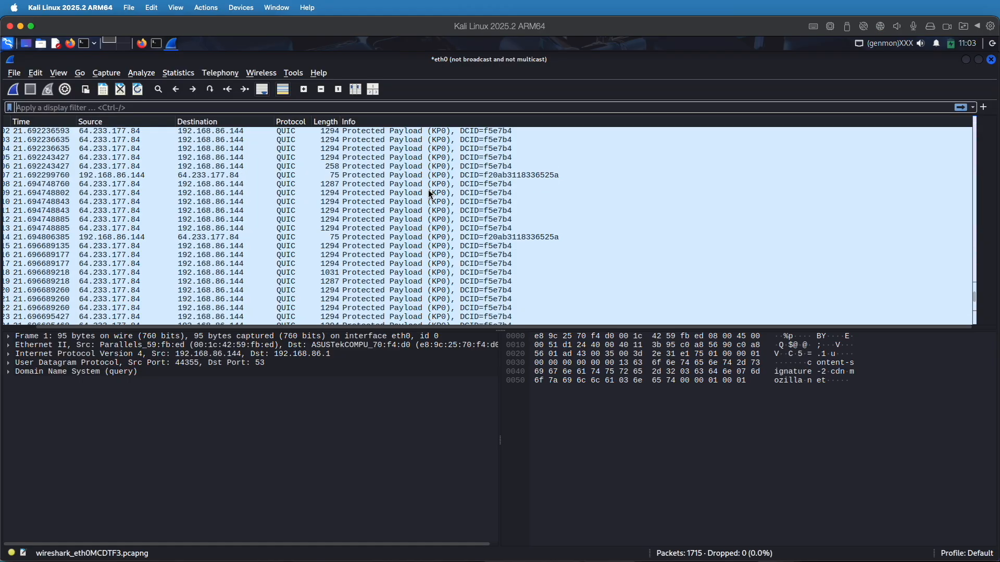
scroll(430, 194, left, 2)
scroll(430, 194, up, 5)
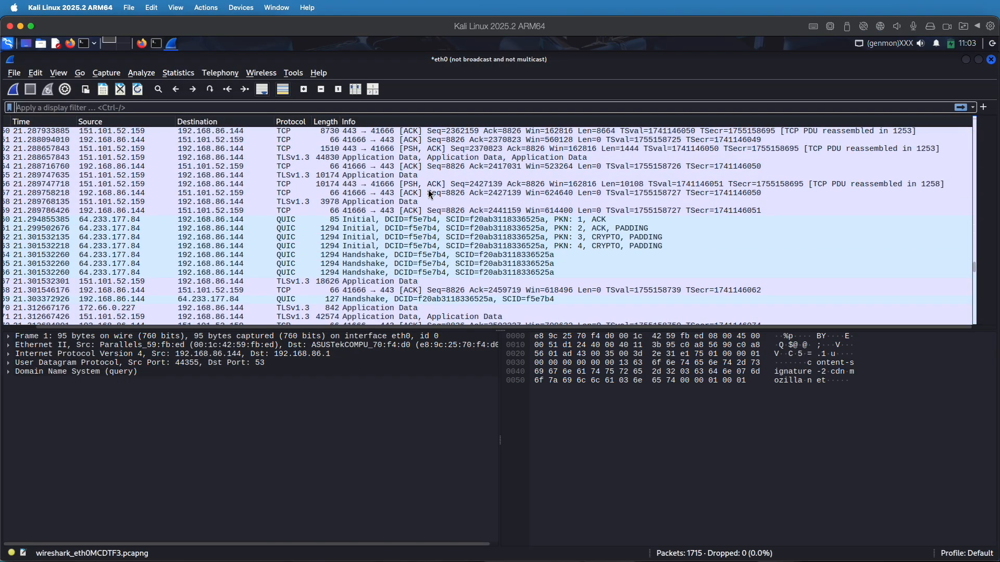
scroll(430, 194, down, 10)
scroll(430, 193, down, 20)
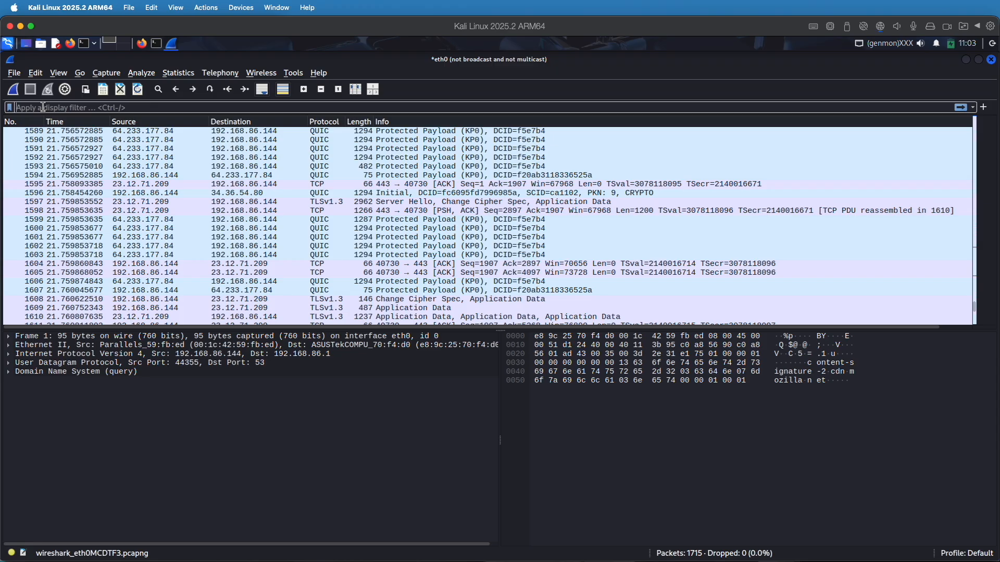
Step: Apply the display filter dns to the capture and find the DNS queries for x.com
text(dns)
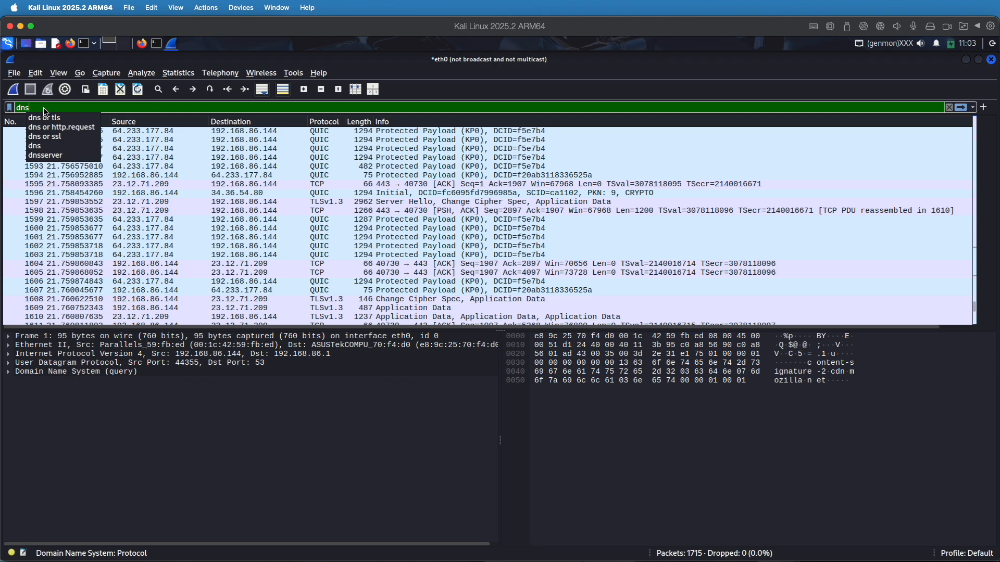
key(Return)
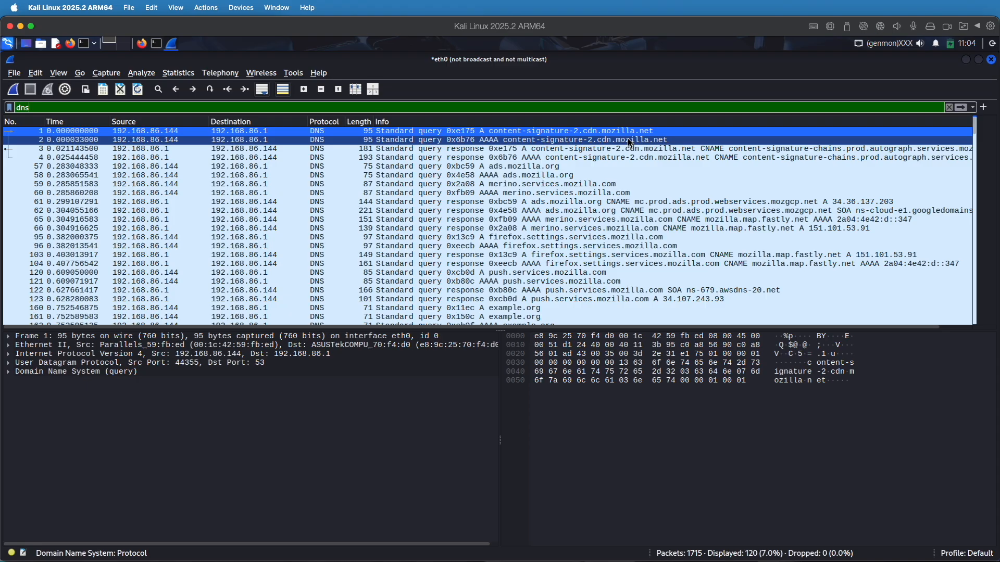
scroll(859, 201, down, 5)
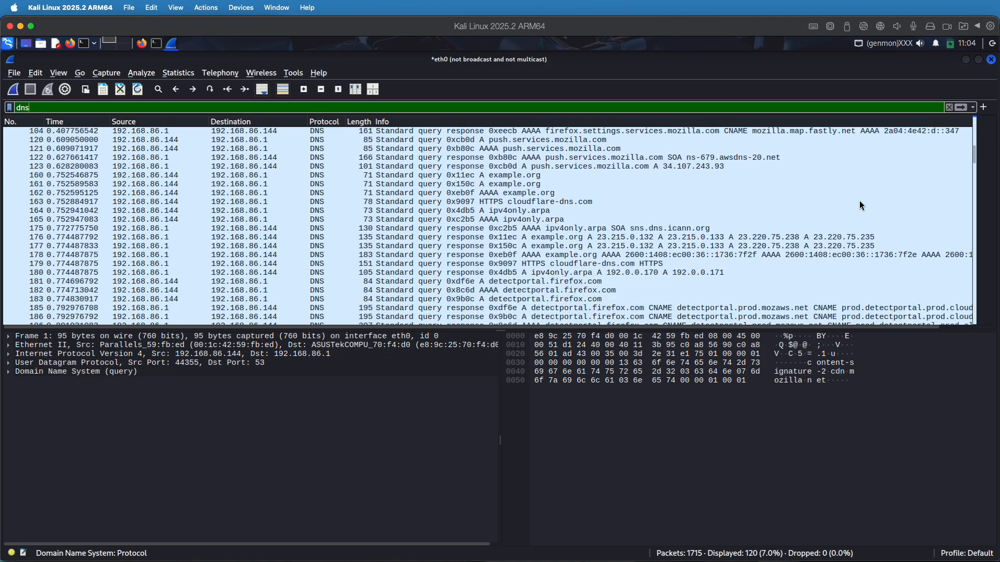
scroll(862, 205, down, 1)
scroll(859, 201, down, 1)
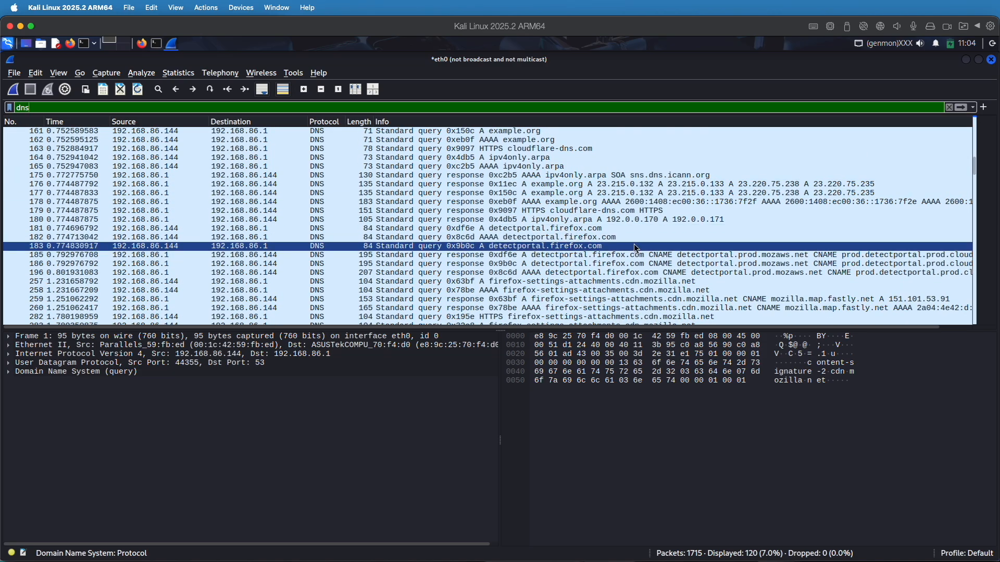
scroll(637, 248, down, 4)
scroll(636, 248, down, 6)
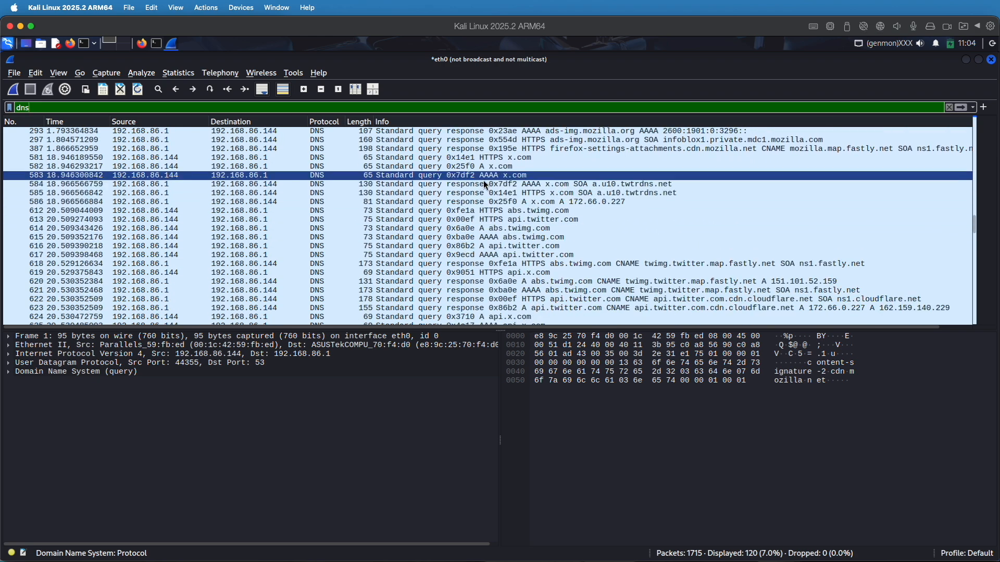
Step: Compare the x.com queries and responses, select HTTPS query packet 581, and expand its Domain Name System details
click(492, 171)
drag(493, 171, 498, 202)
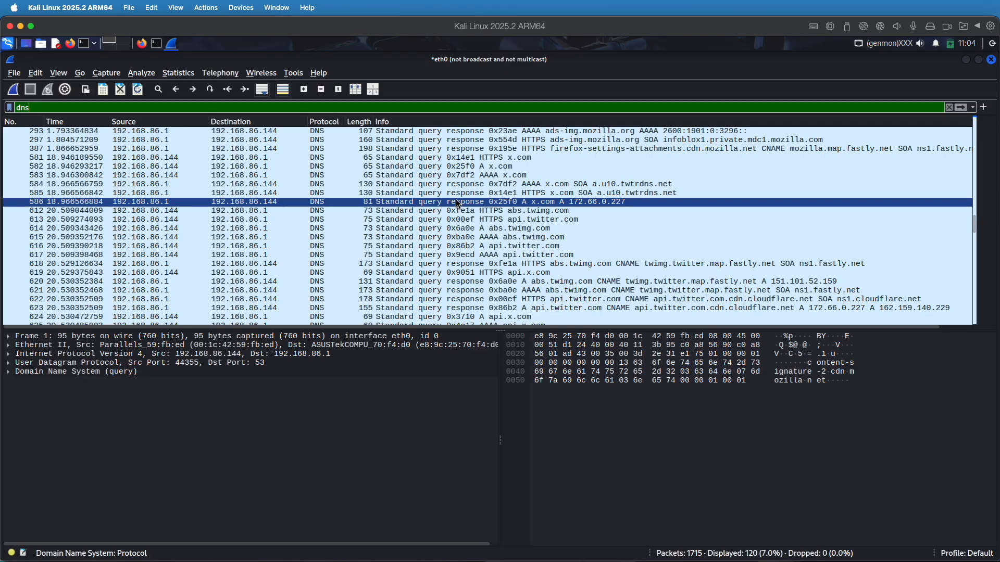
drag(455, 199, 443, 158)
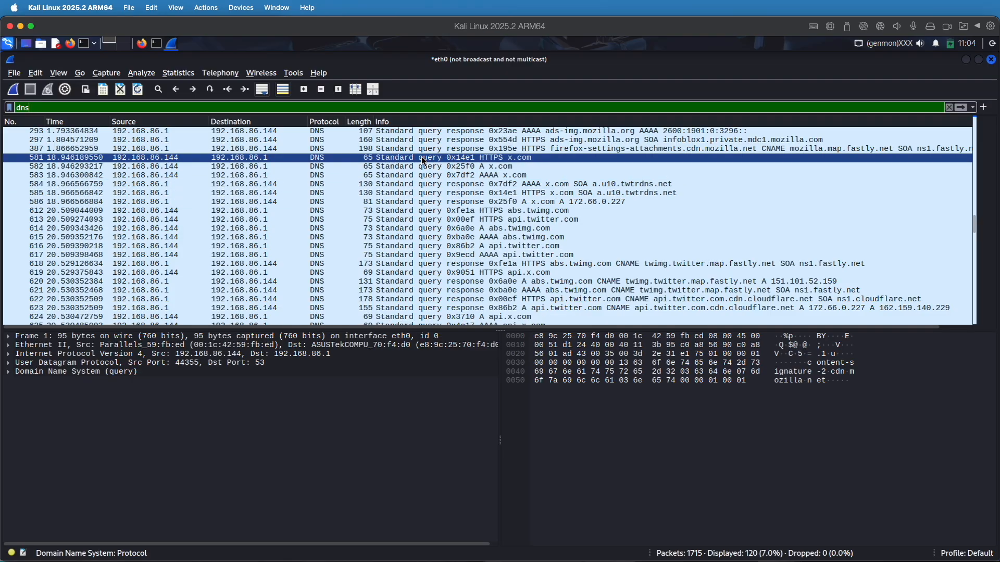
click(341, 160)
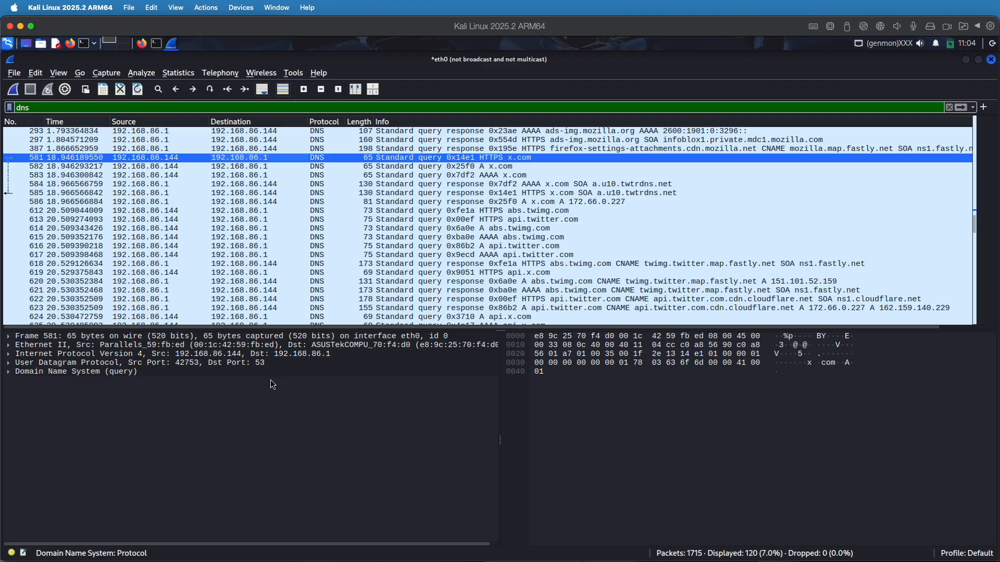
click(12, 364)
click(11, 372)
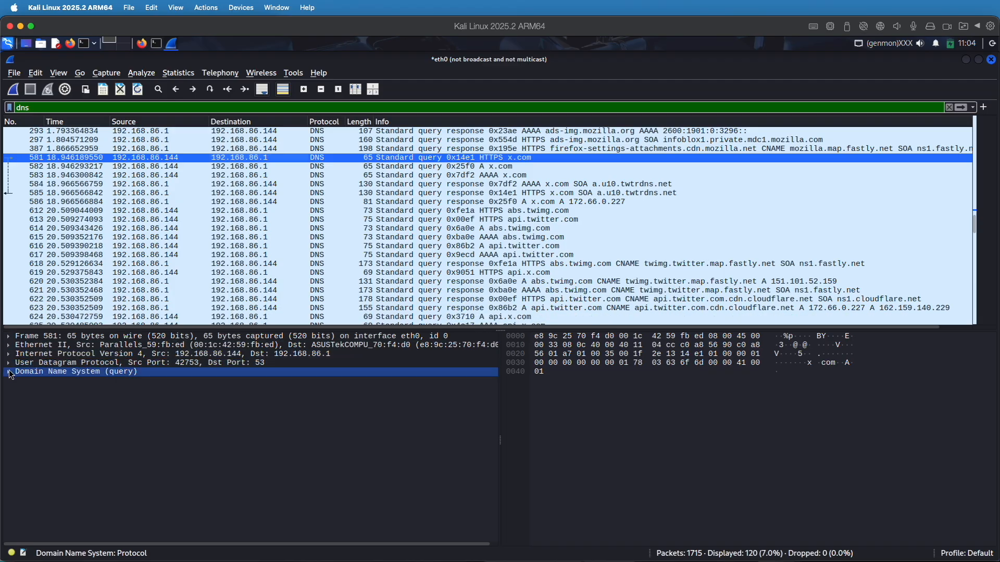
click(9, 373)
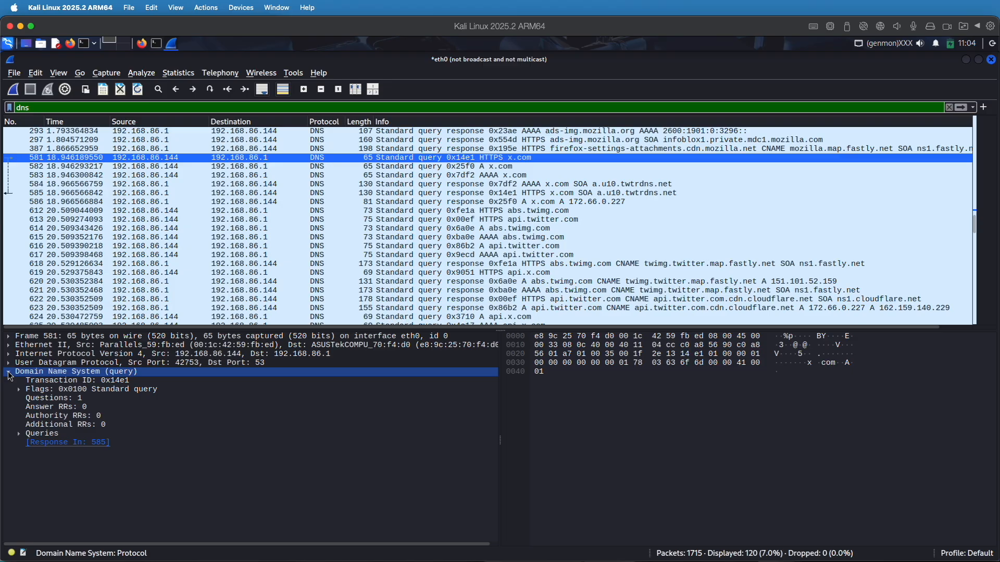
Step: Expand the query's flags and its x.com query entry, and examine the question count, name, type and class
click(16, 389)
click(19, 390)
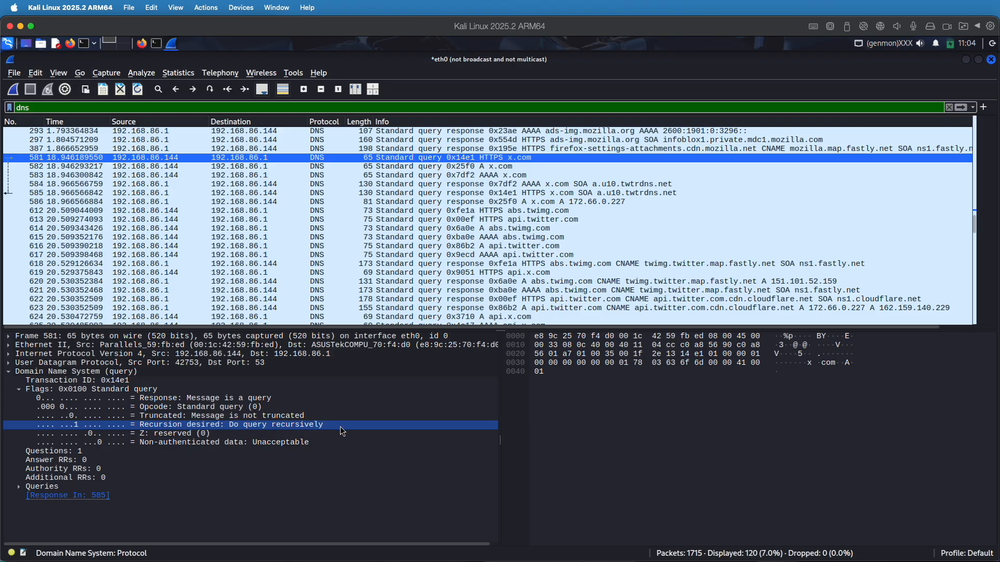
click(37, 453)
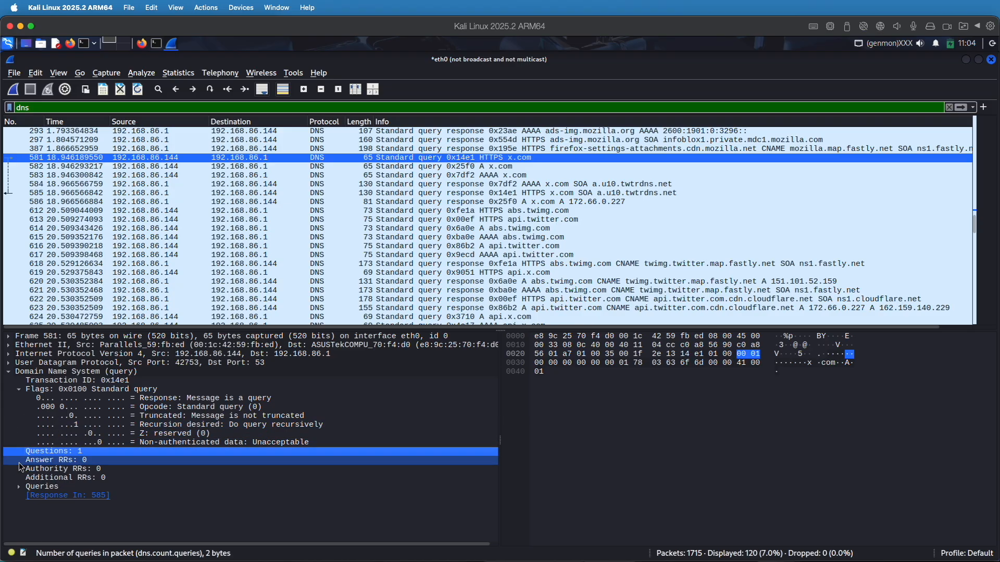
click(19, 487)
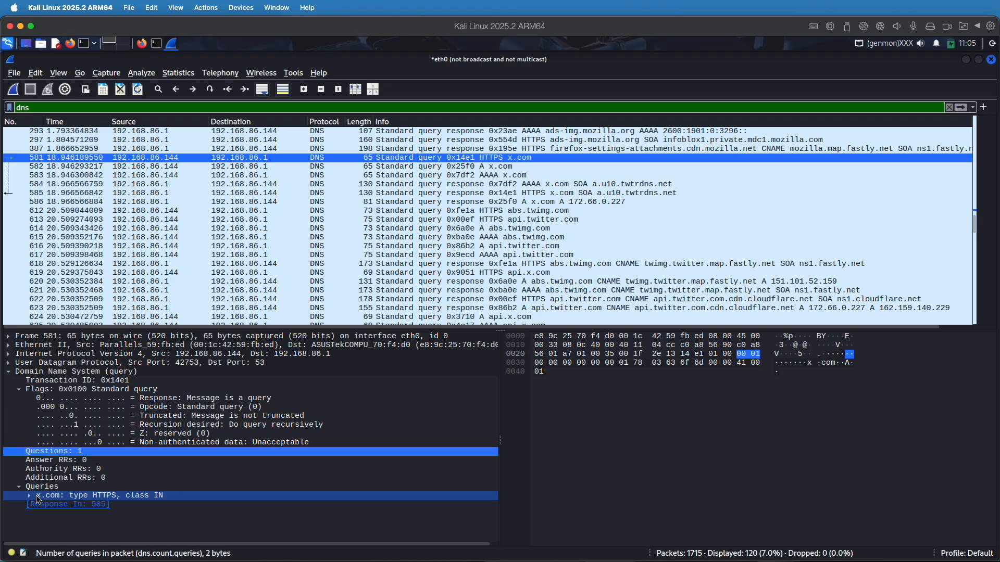
click(30, 496)
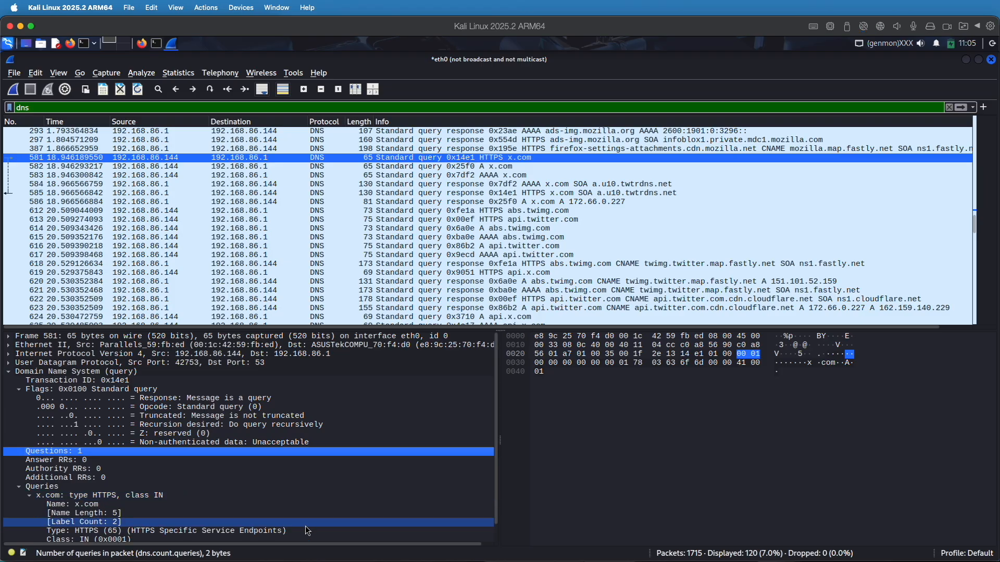
scroll(306, 528, down, 1)
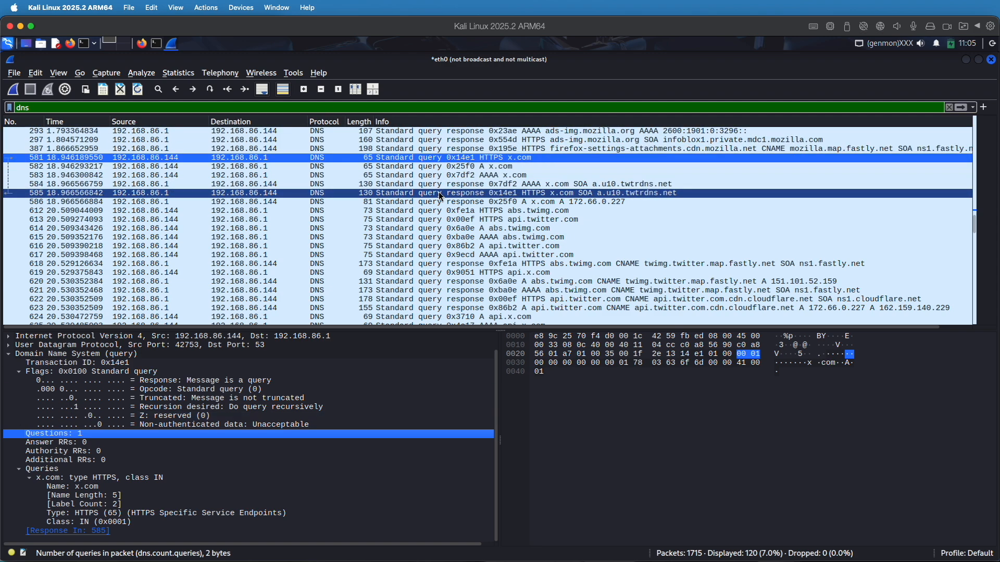
Step: Open the matching response, packet 585, and expand its authoritative nameservers down to the x.com SOA record to read it
click(397, 194)
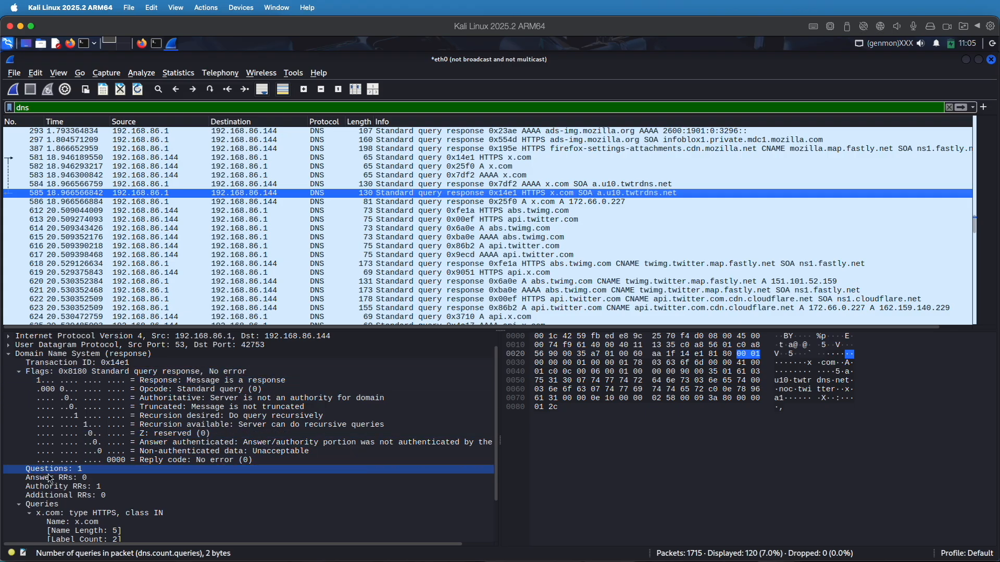
scroll(230, 508, down, 2)
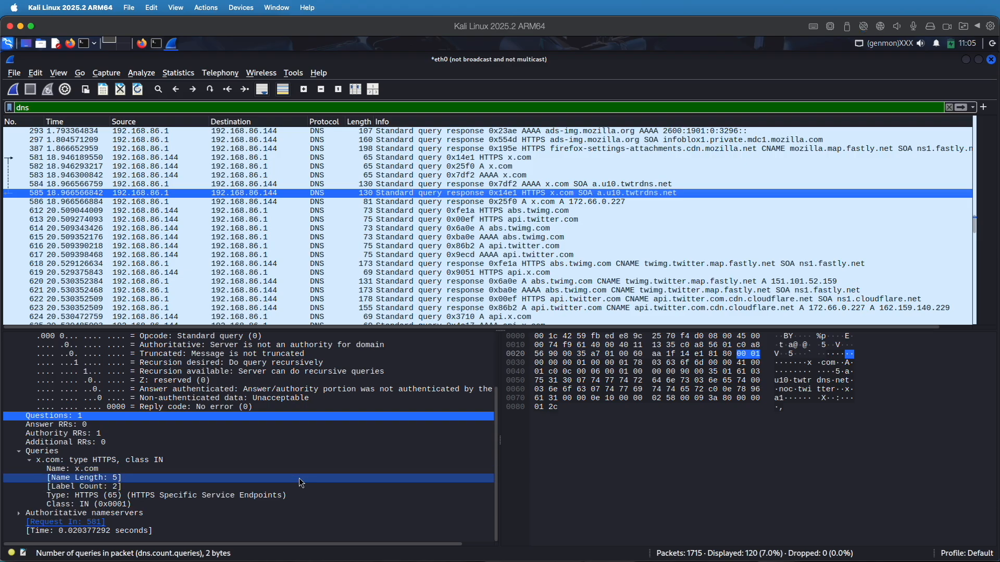
click(18, 515)
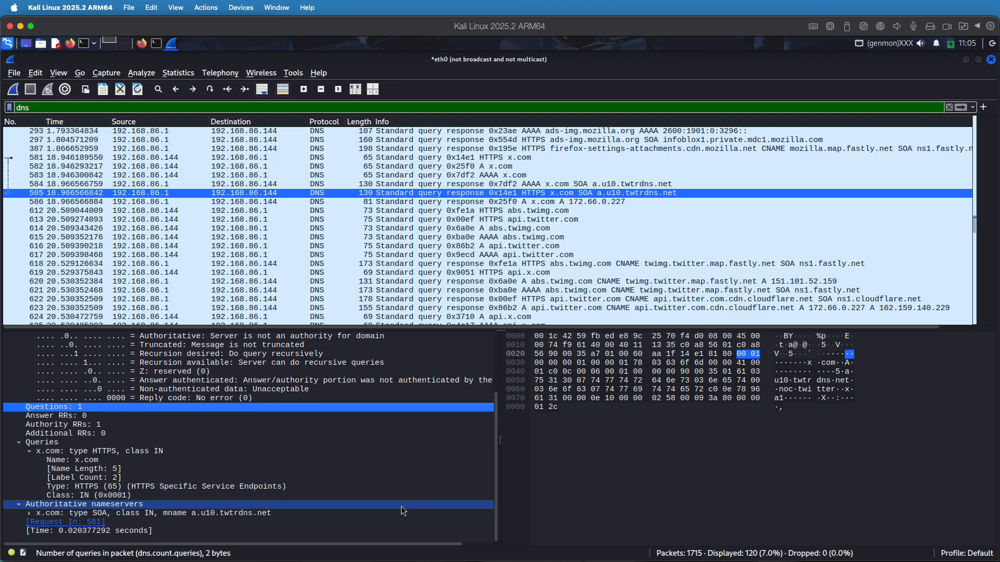
click(29, 514)
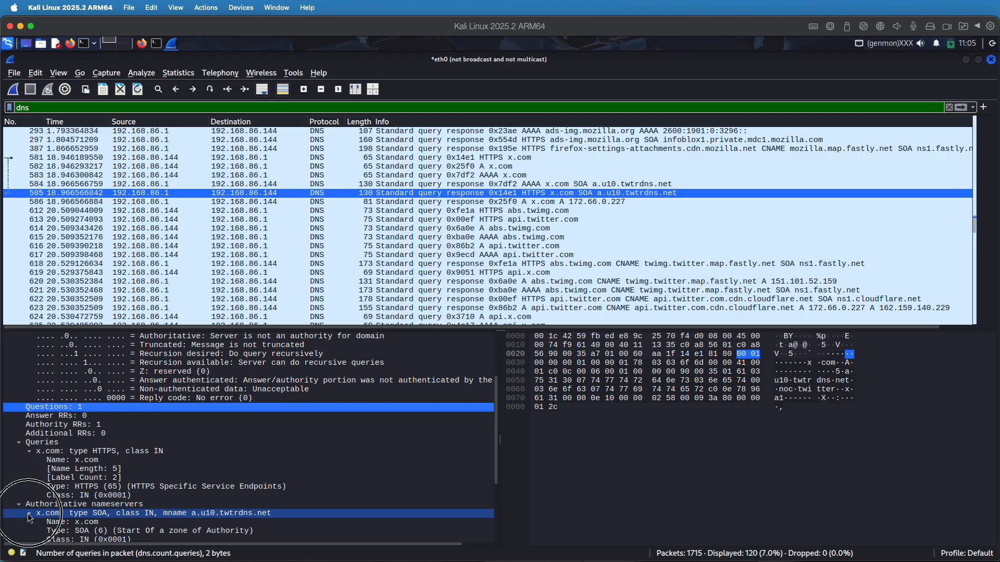
scroll(414, 521, down, 4)
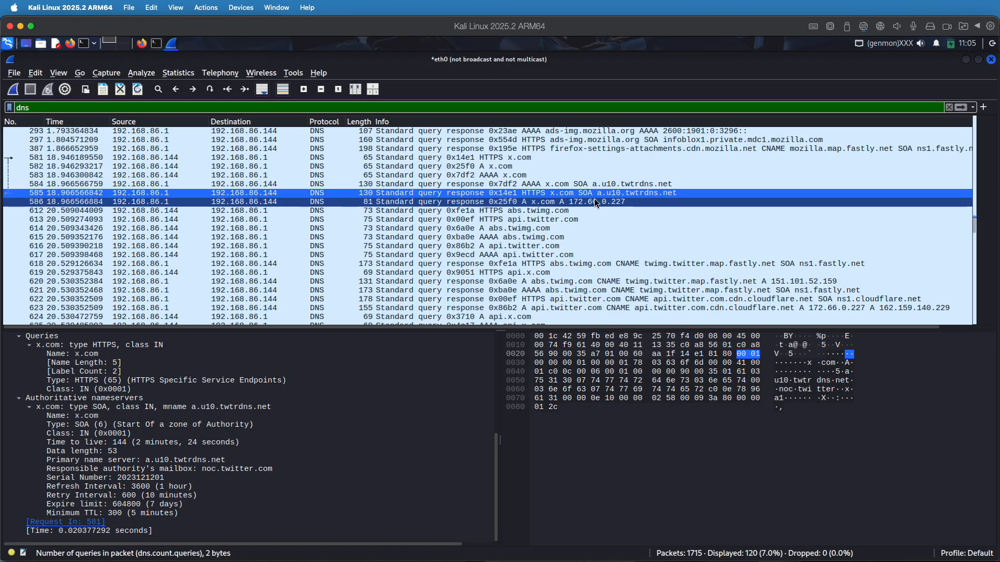
Step: Open the x.com A record response, packet 586, and examine its flags, resource record counts and answer fields
click(138, 202)
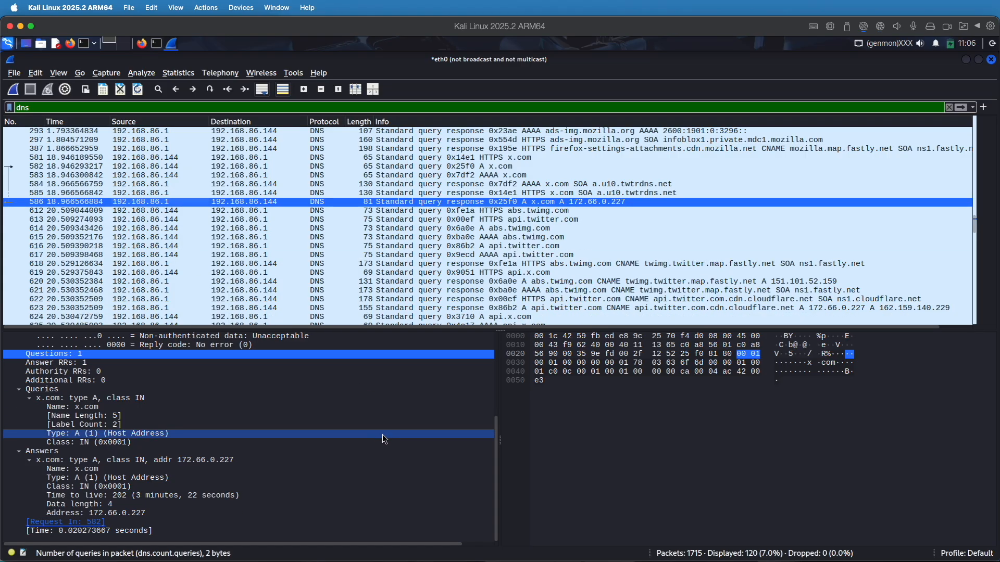
scroll(382, 436, up, 4)
scroll(383, 436, right, 2)
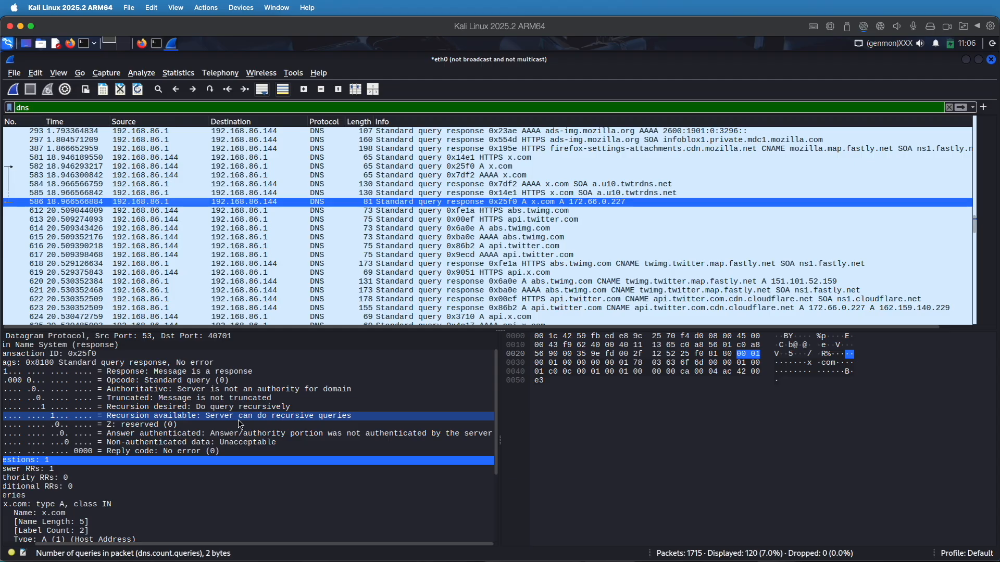
scroll(239, 424, down, 4)
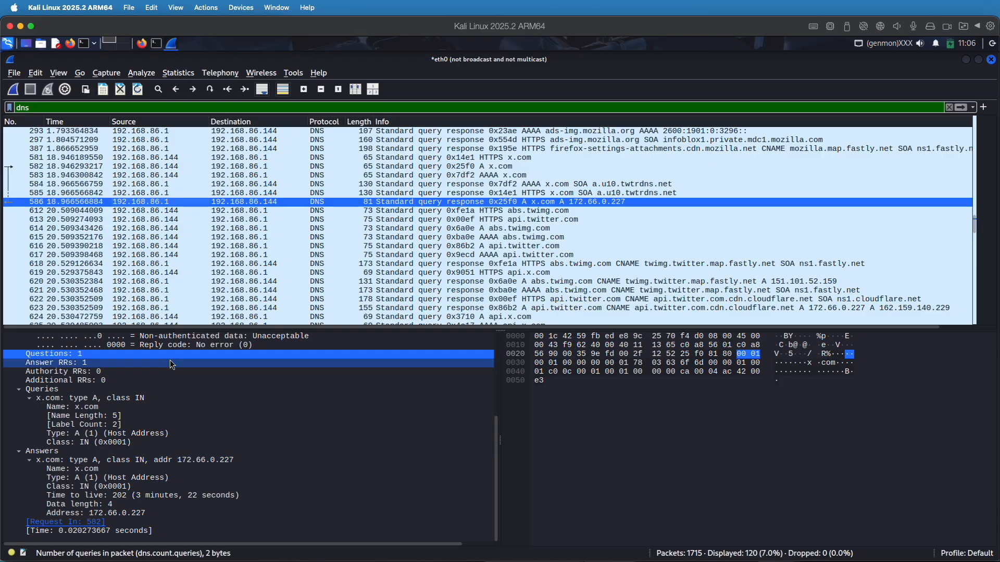
Step: Clear the dns display filter and examine the TCP handshake and TLS packets that follow the x.com DNS response
click(948, 109)
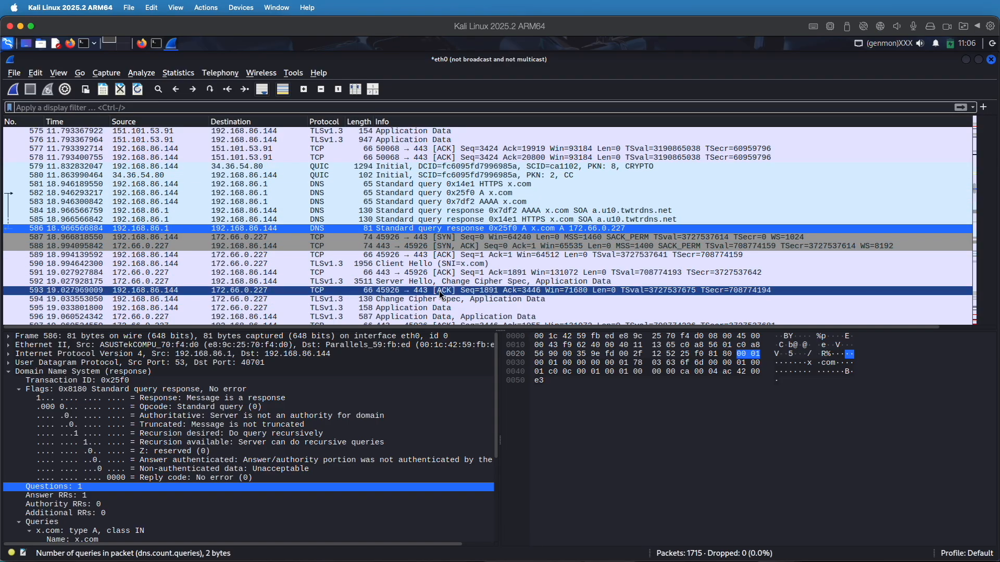
scroll(439, 290, down, 2)
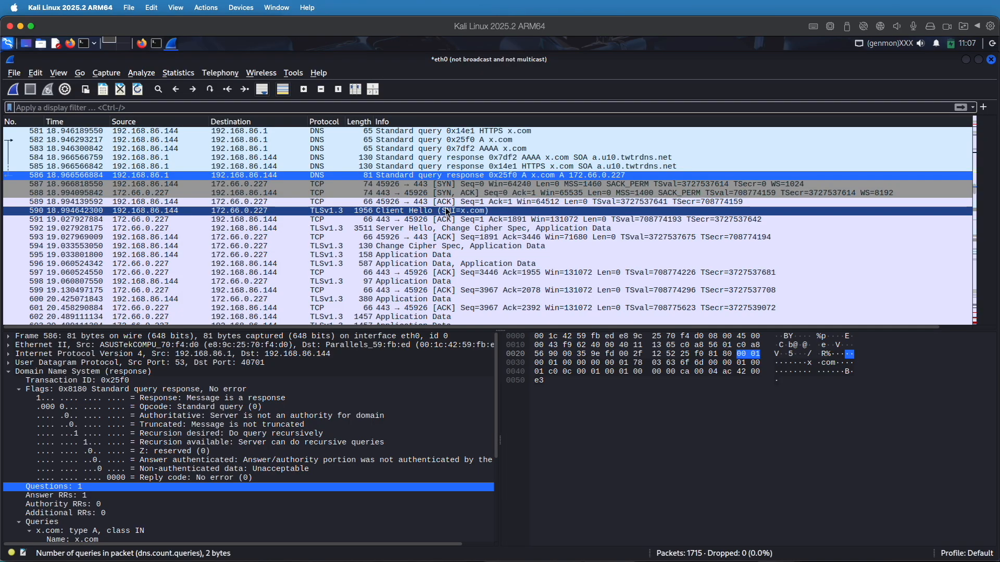
click(432, 247)
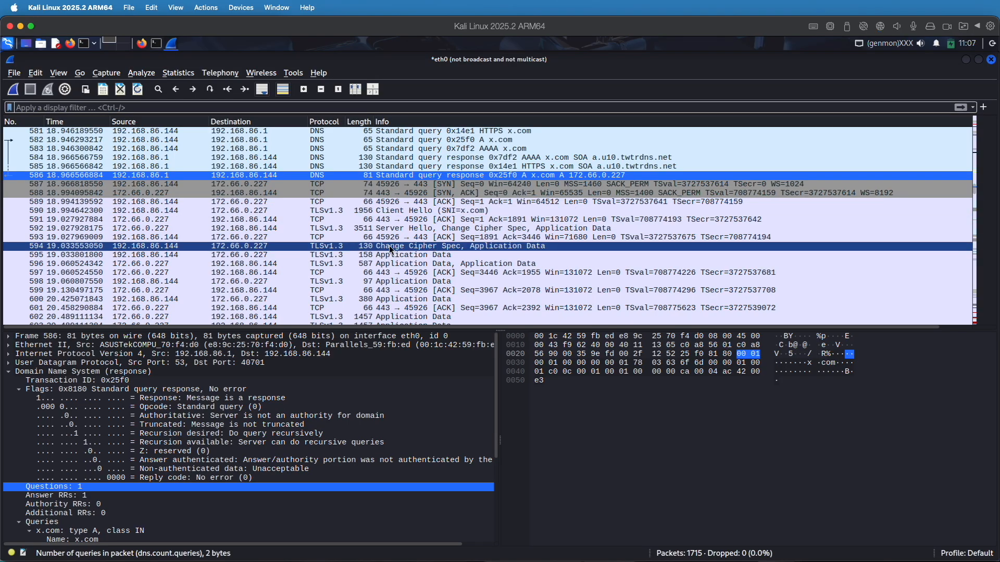
Step: Select the Client Hello packet for x.com and expand its Transport Layer Security record and handshake protocol to examine the version, cipher suites and extensions
click(388, 212)
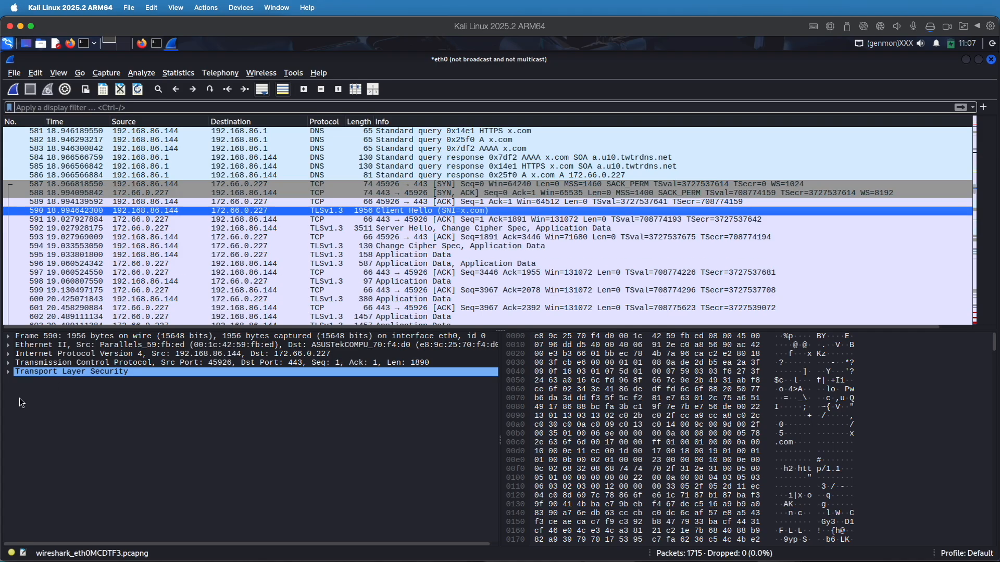
click(13, 371)
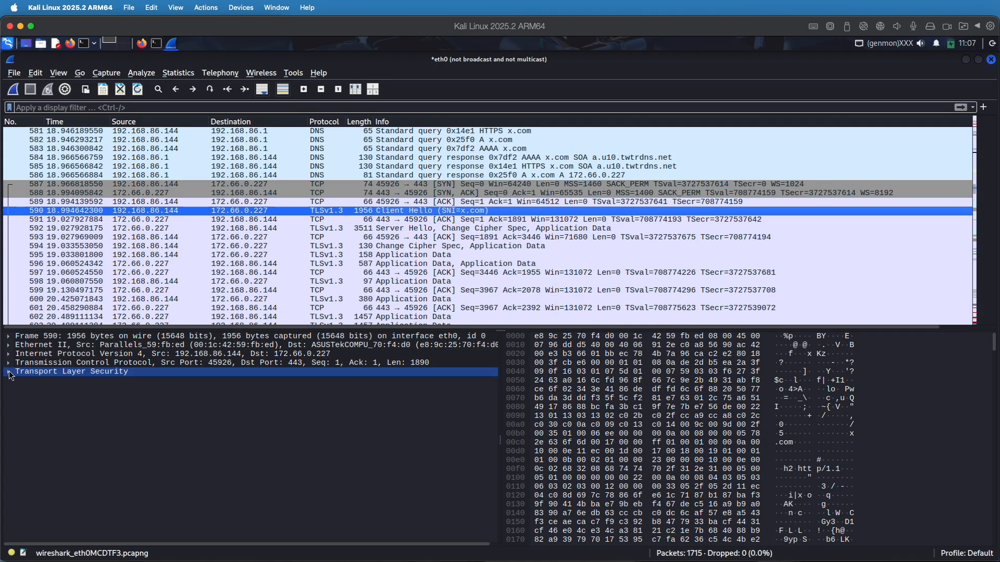
click(10, 373)
click(17, 379)
click(19, 381)
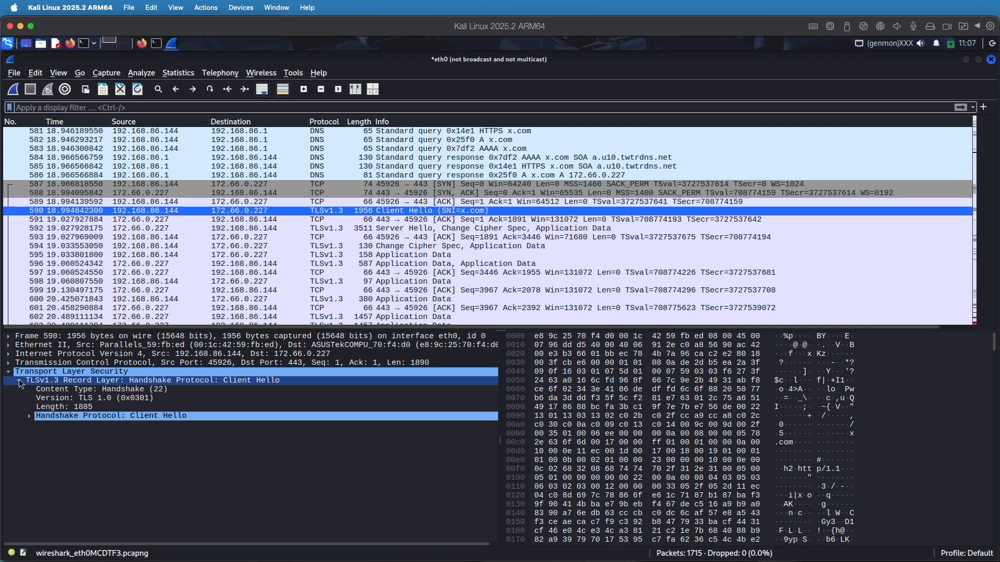
click(11, 416)
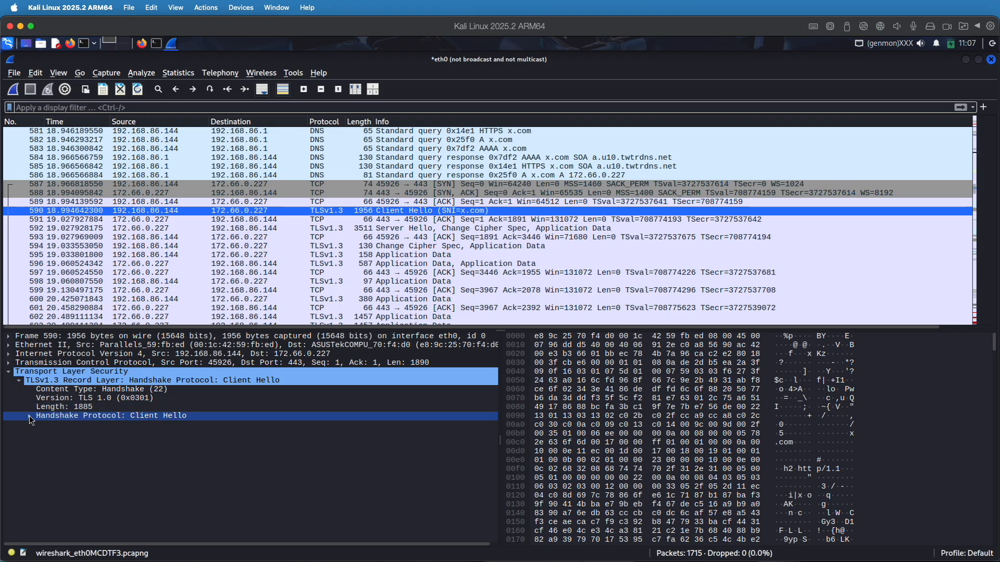
click(30, 415)
click(130, 442)
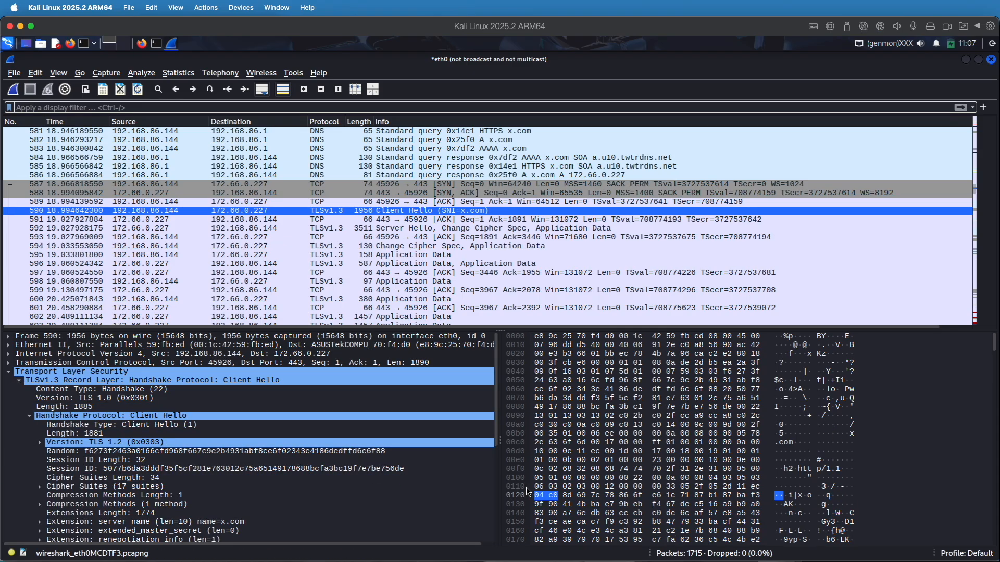
scroll(473, 479, down, 4)
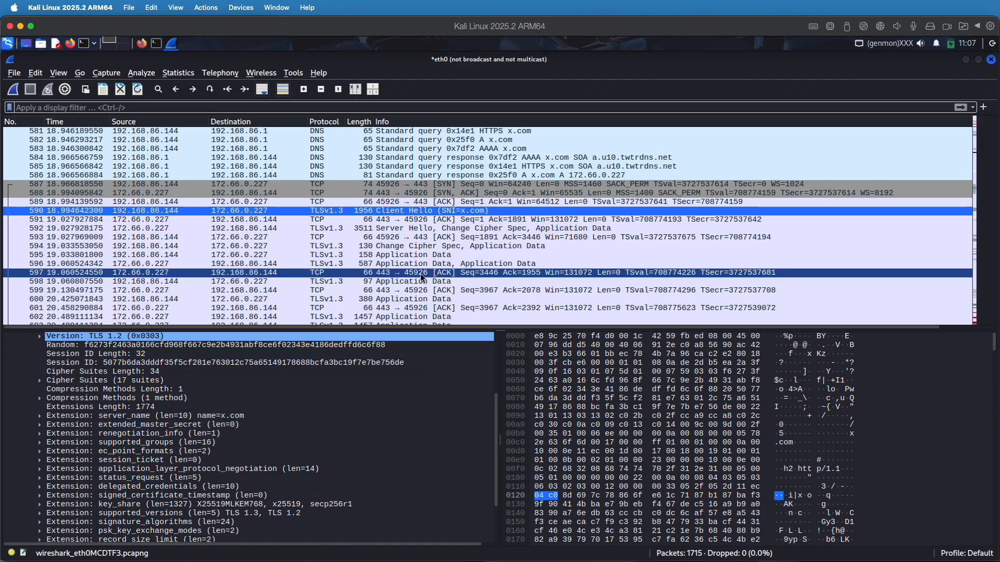
Step: Look through the rest of the unfiltered packets, examining the DNS lookups, TCP handshakes and TLS traffic triggered by loading x.com
scroll(420, 274, down, 10)
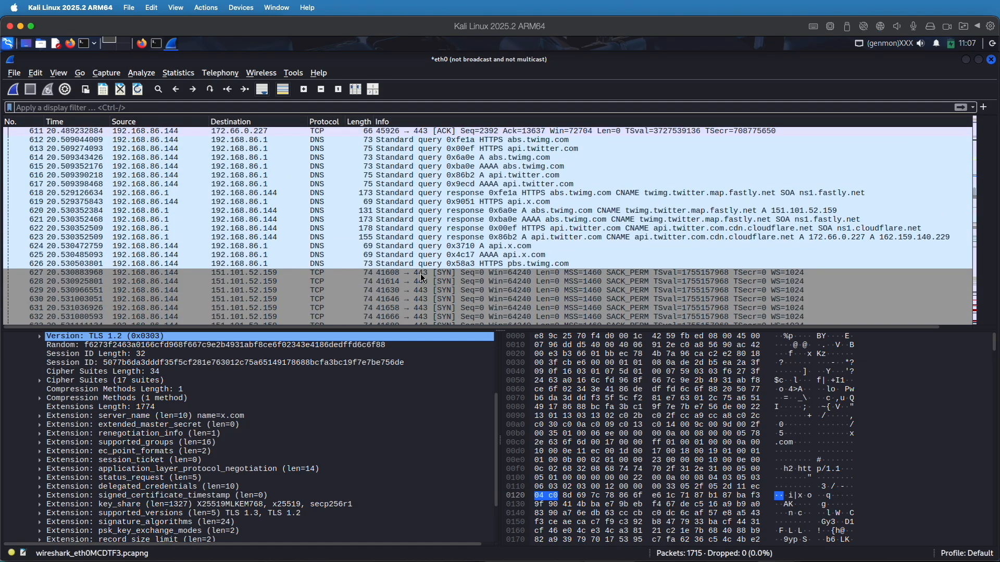
scroll(421, 276, up, 2)
drag(420, 273, 628, 264)
scroll(629, 264, down, 18)
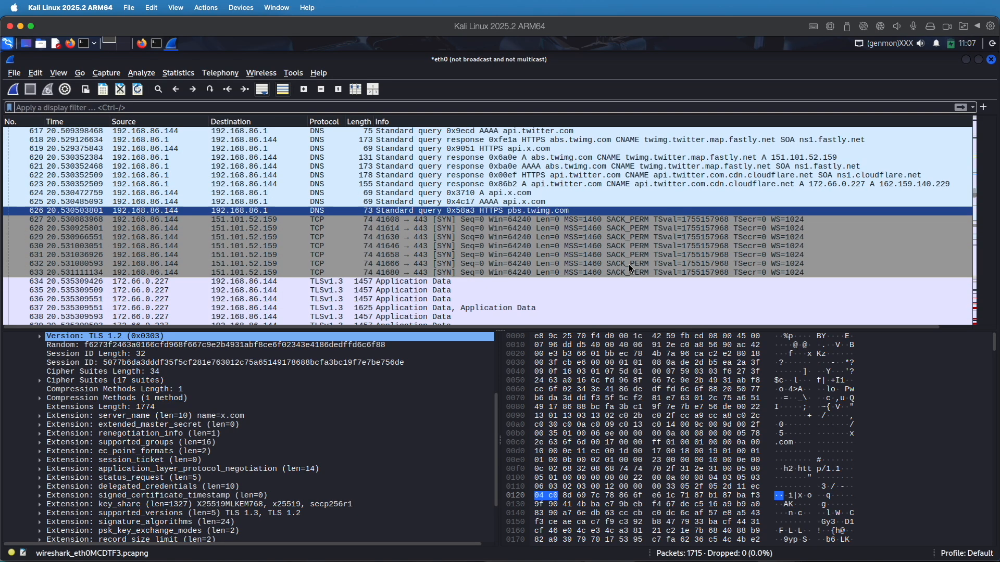
scroll(630, 269, down, 1)
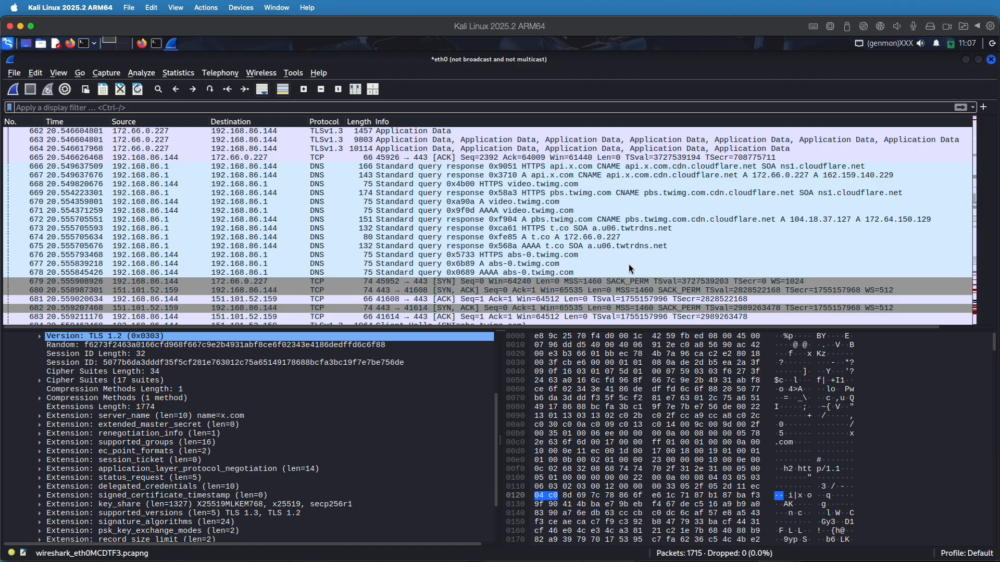
scroll(629, 263, down, 20)
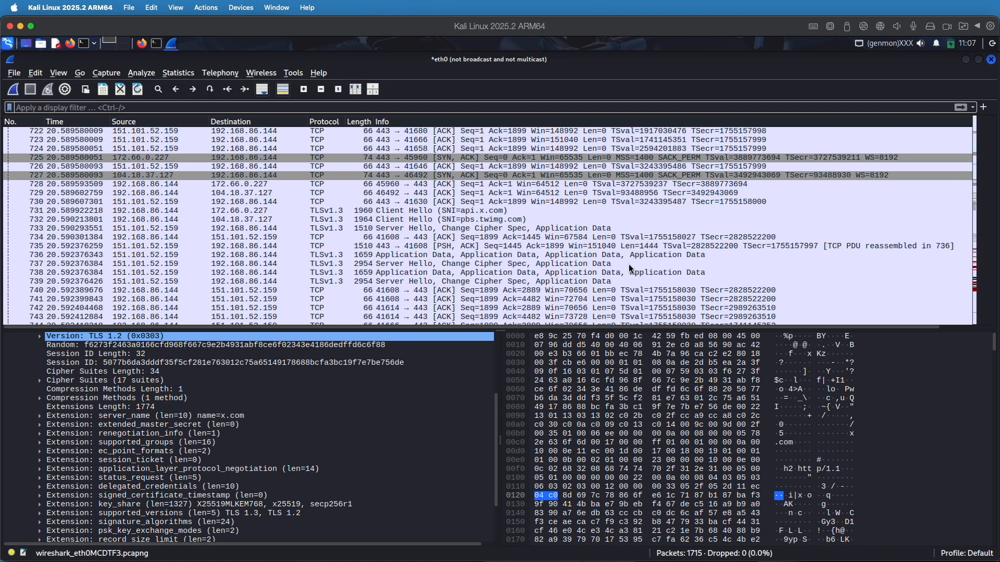
scroll(629, 264, up, 13)
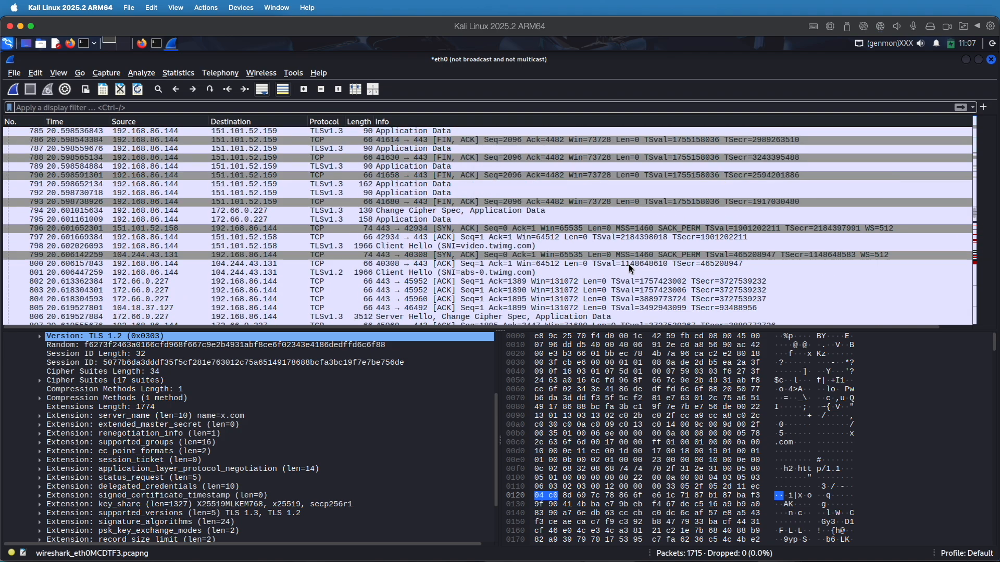
scroll(629, 264, up, 20)
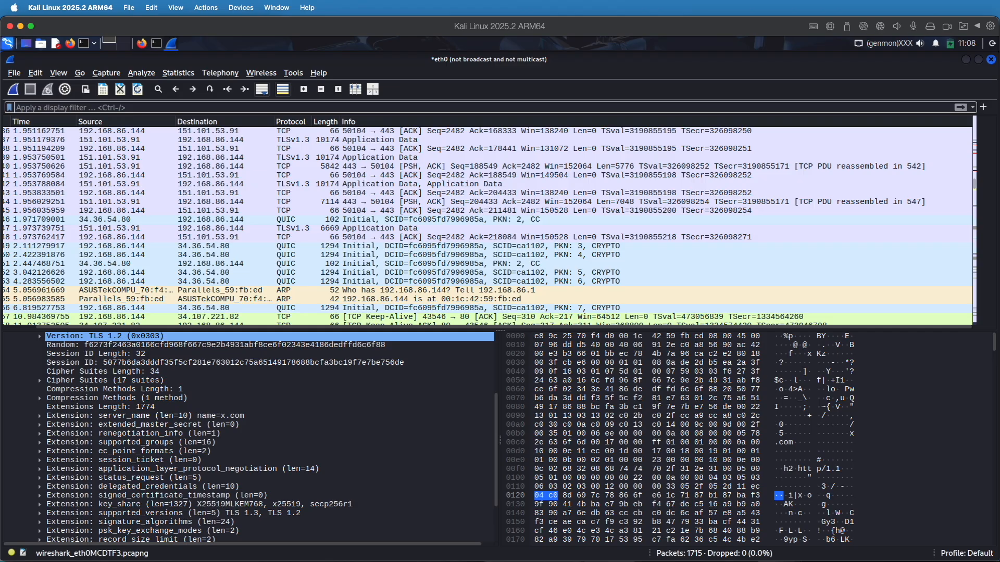
Step: Filter the capture to TCP port 443 traffic with the display filter tcp.port eq 443
click(152, 108)
text(tcp)
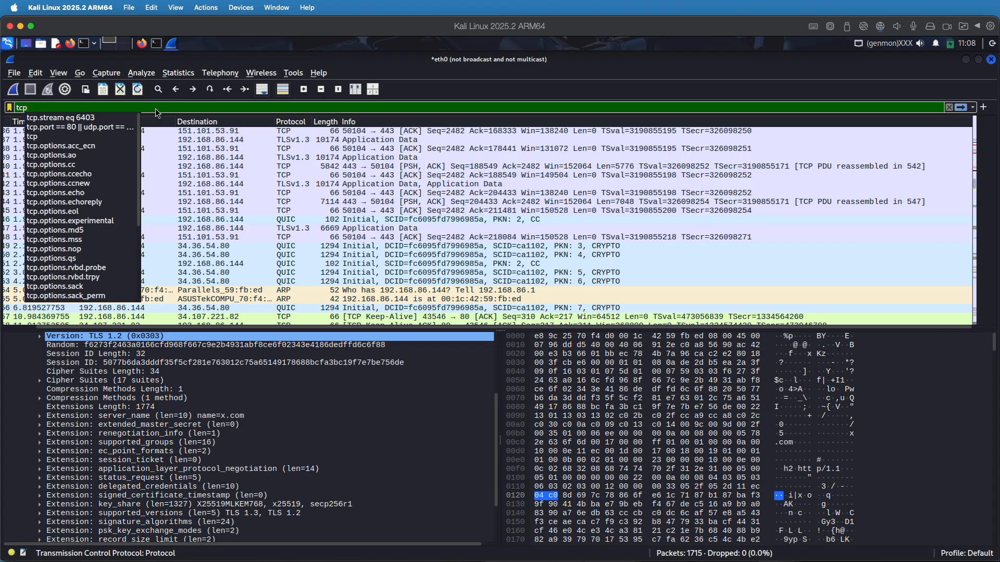
text(.port)
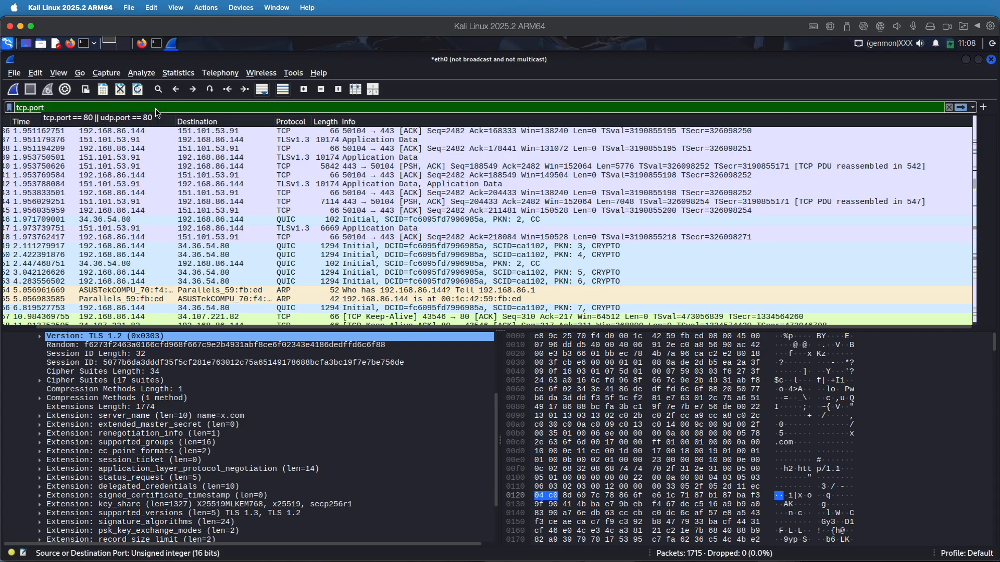
click(155, 108)
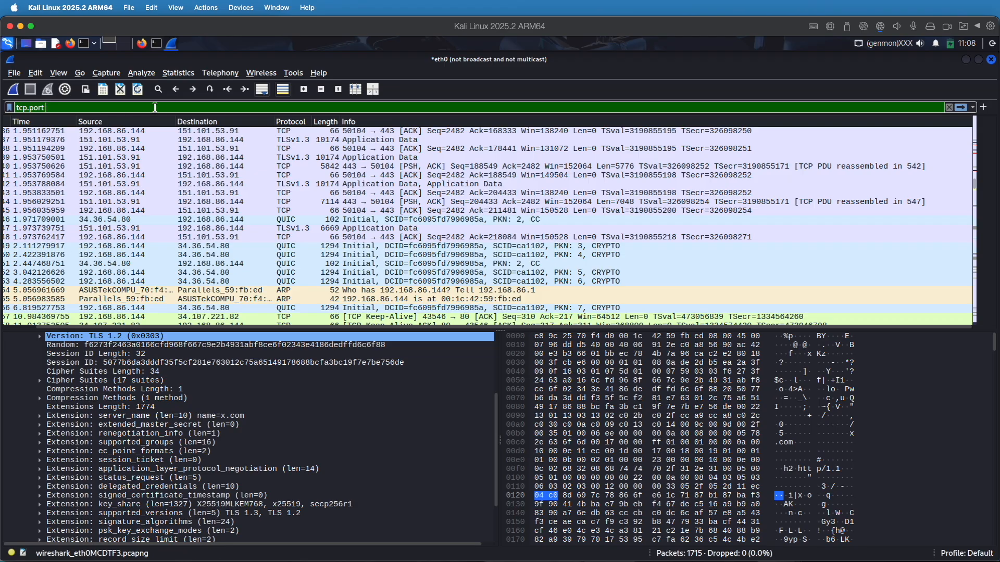
text(eq)
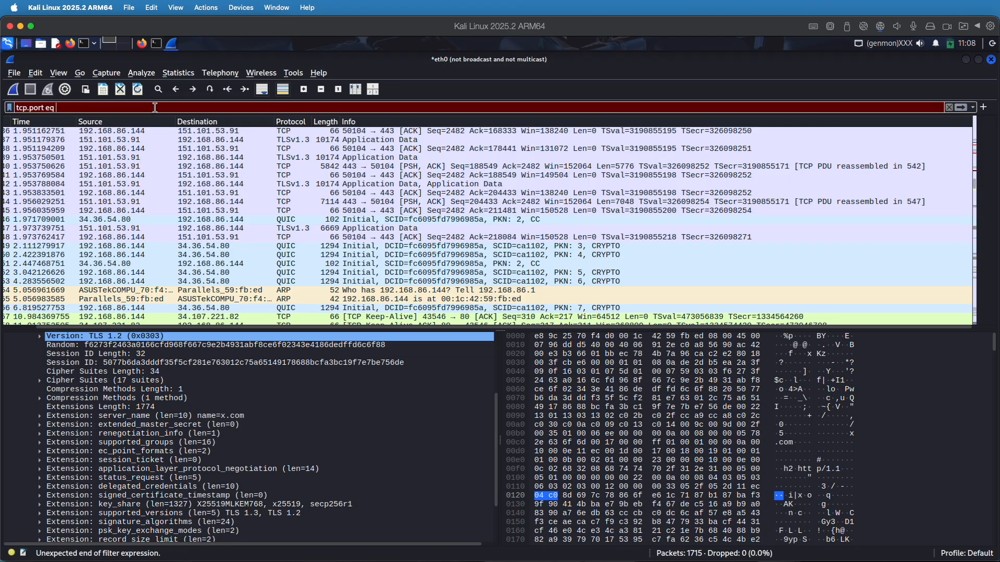
text( 443)
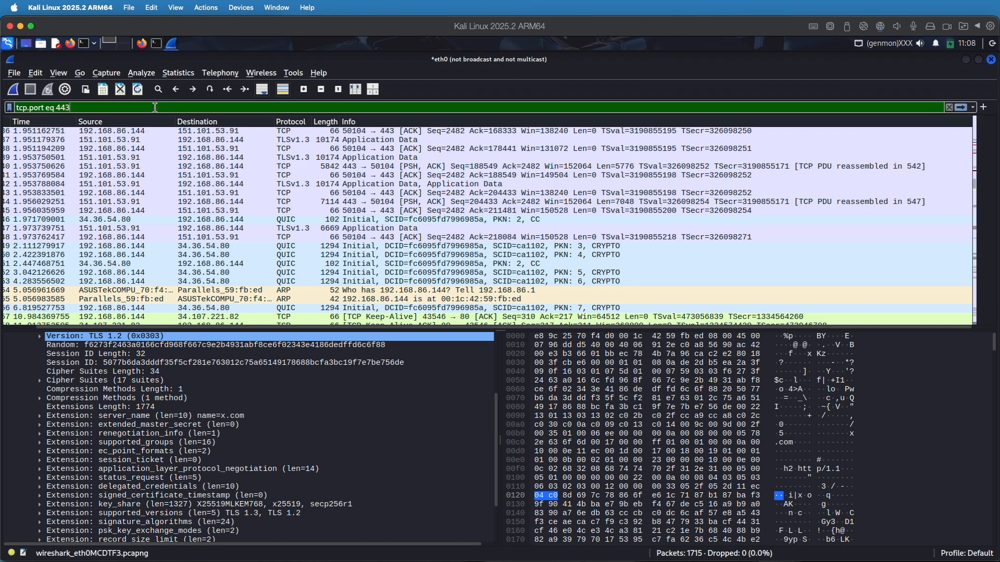
key(Return)
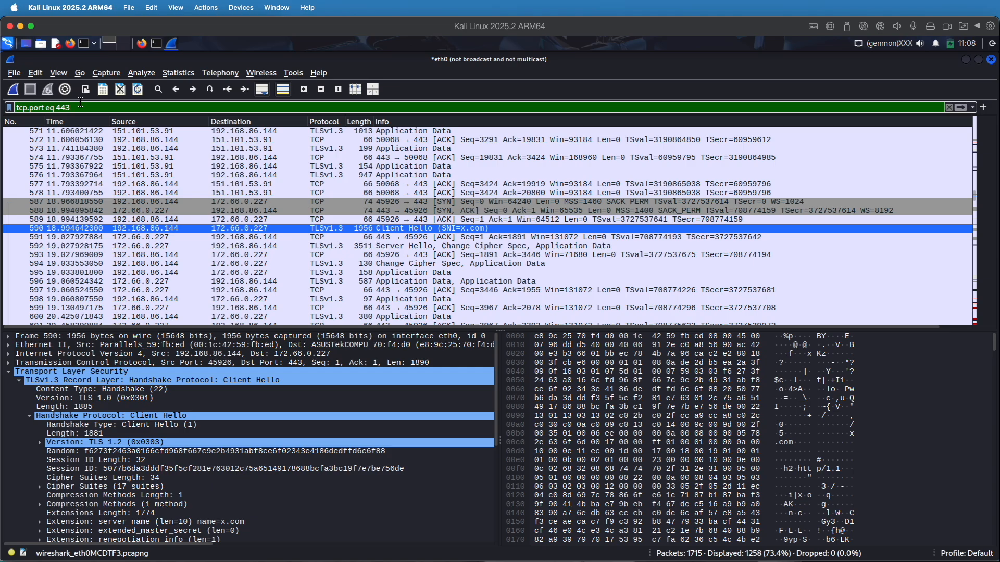
Step: Replace the port filter with ip.src==192.168.86.0/24 to show only packets sent from the local subnet
click(81, 102)
key(BackSpace)
key(BackSpace)
key(BackSpace)
key(BackSpace)
key(BackSpace)
key(BackSpace)
key(BackSpace)
key(BackSpace)
key(BackSpace)
key(BackSpace)
key(BackSpace)
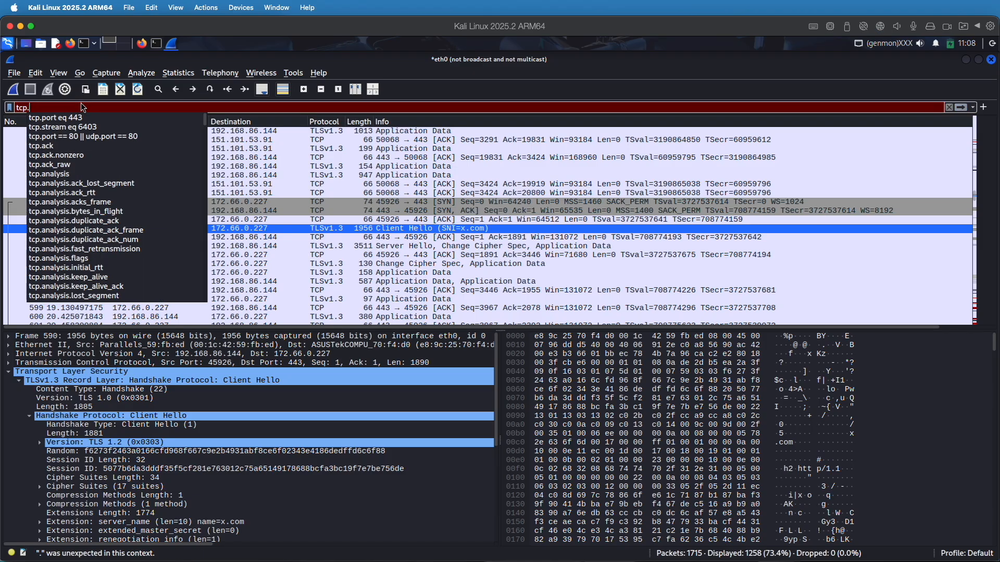
key(BackSpace)
key(BackSpace)
key(BackSpace)
key(BackSpace)
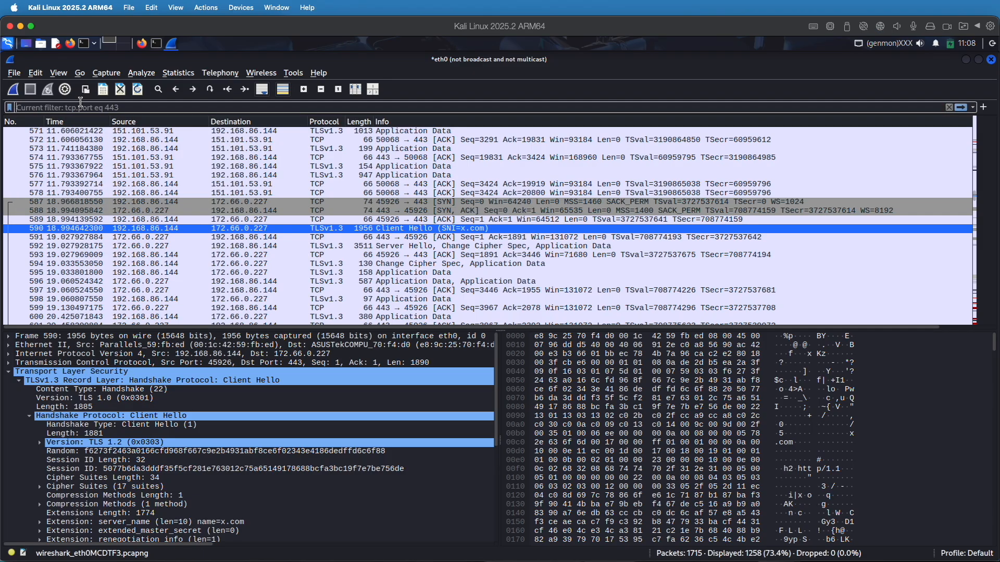
text(ip.)
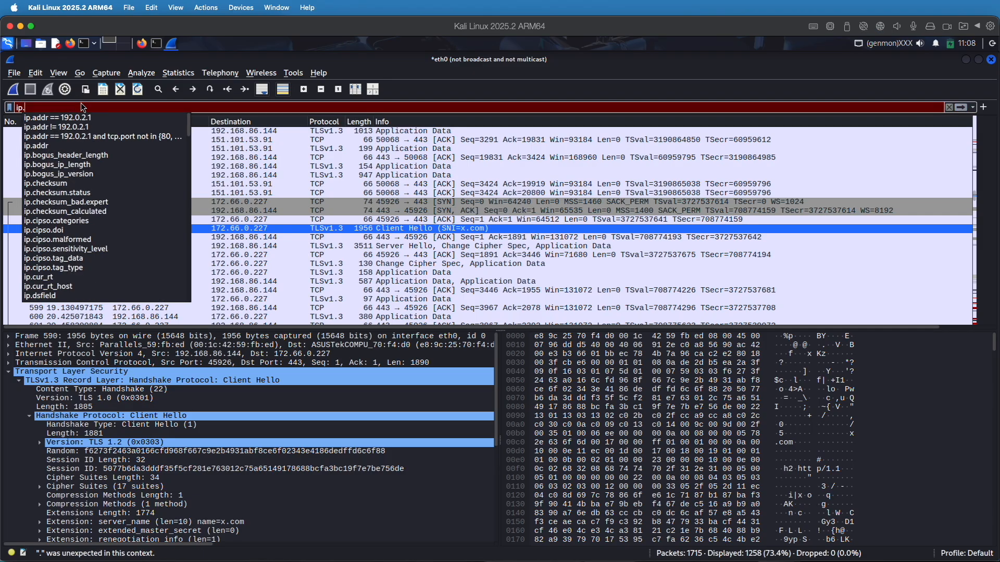
text(src)
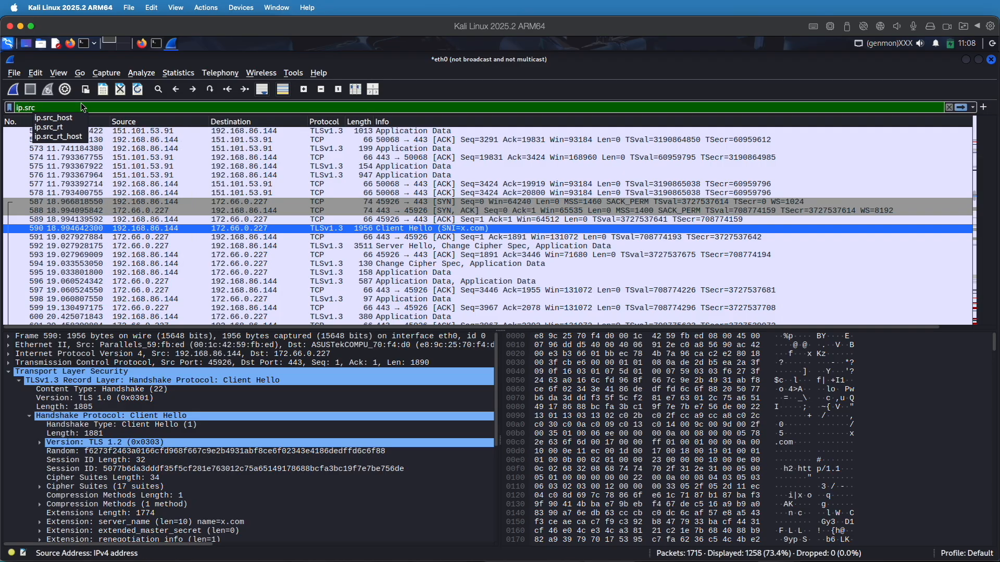
text(==)
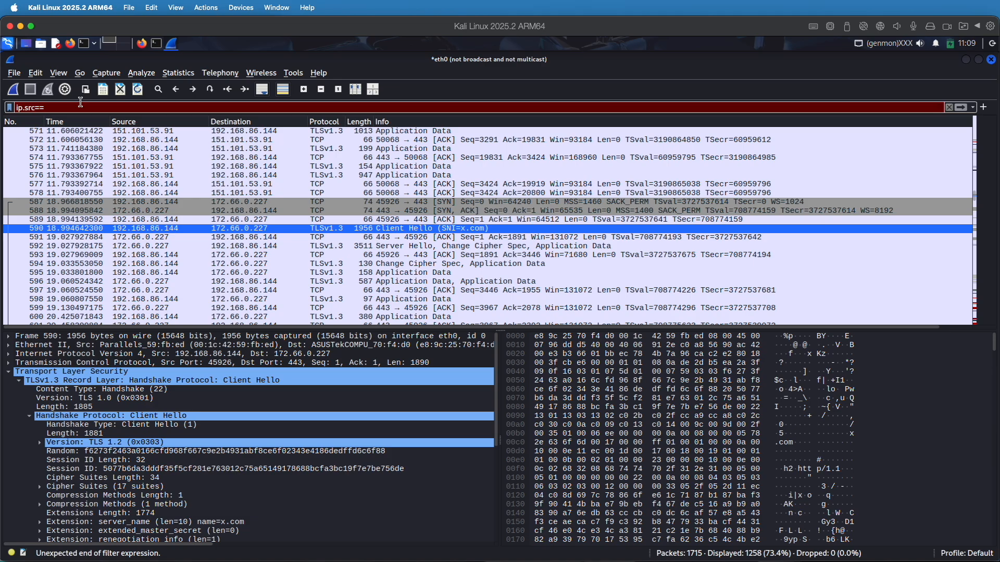
text(19)
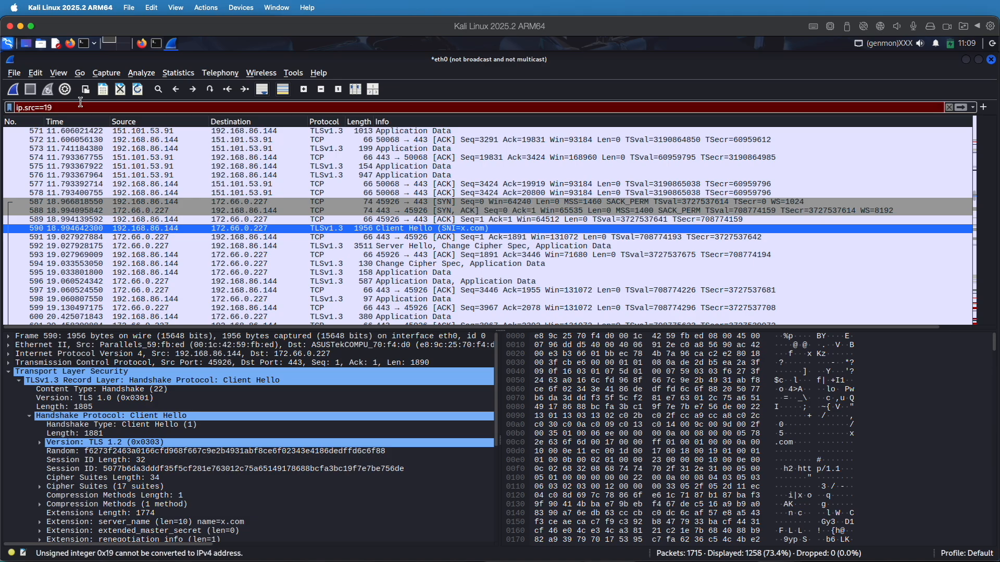
text(2.168.)
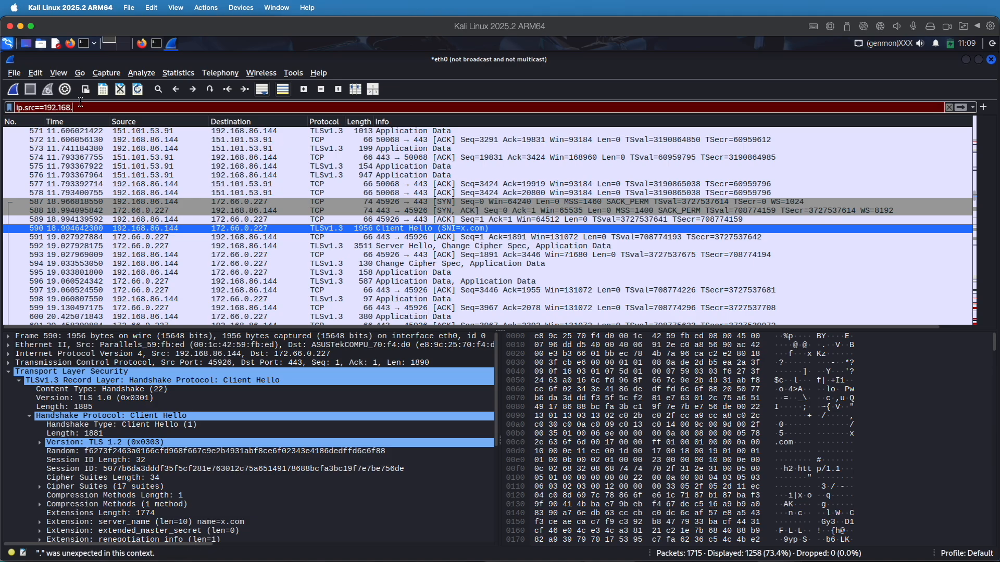
text(86.0/24)
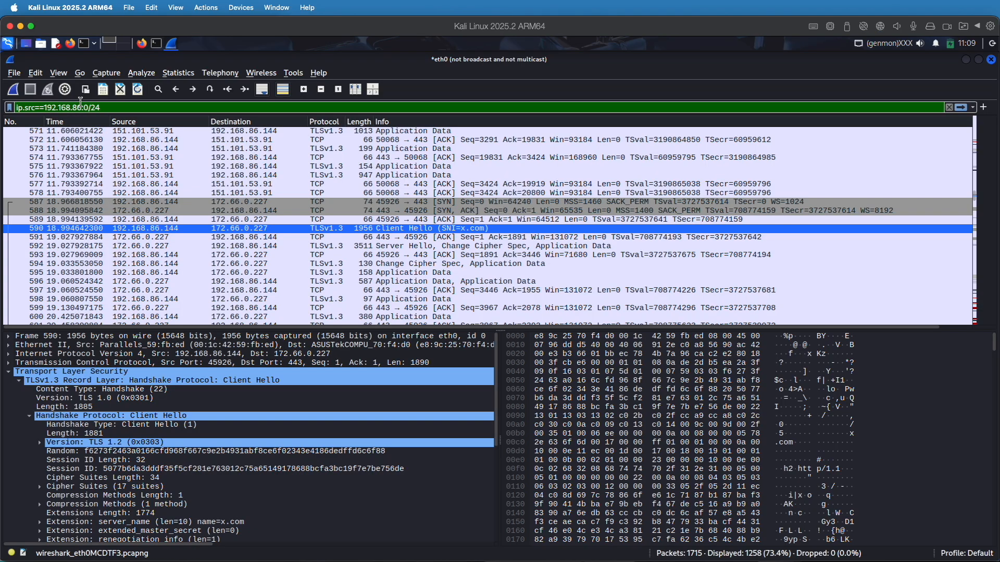
key(Return)
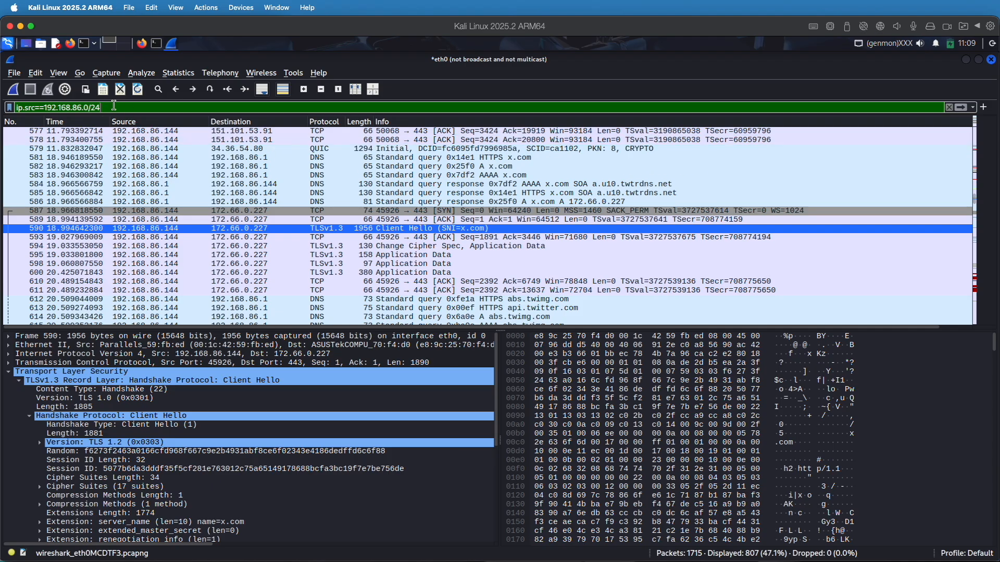
Step: Change the source filter to the single address 34.36.54.80, using ip.src==34.36.54.80
key(BackSpace)
key(BackSpace)
key(BackSpace)
key(BackSpace)
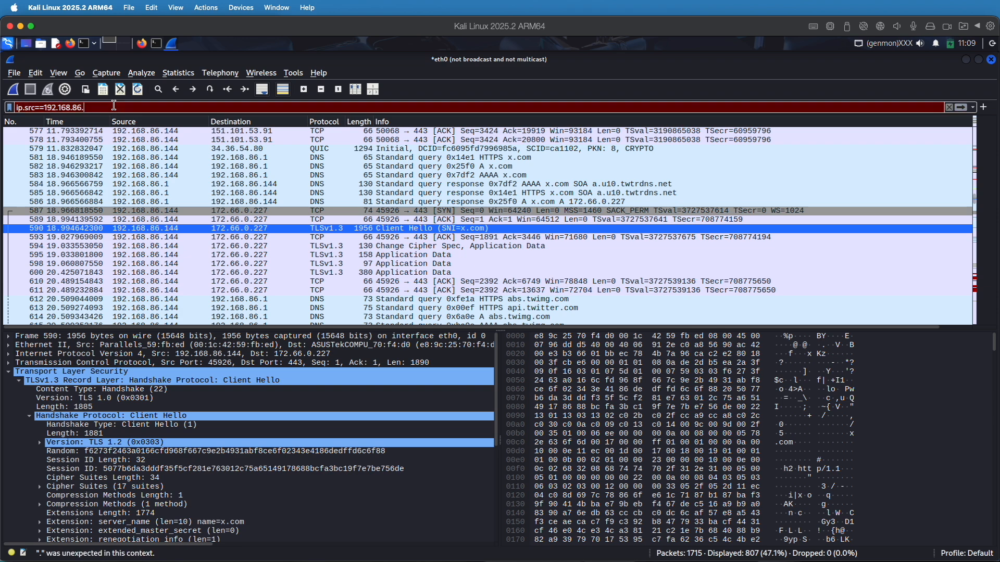
key(BackSpace)
key(BackSpace)
key(BackSpace)
key(BackSpace)
key(BackSpace)
key(BackSpace)
key(BackSpace)
key(BackSpace)
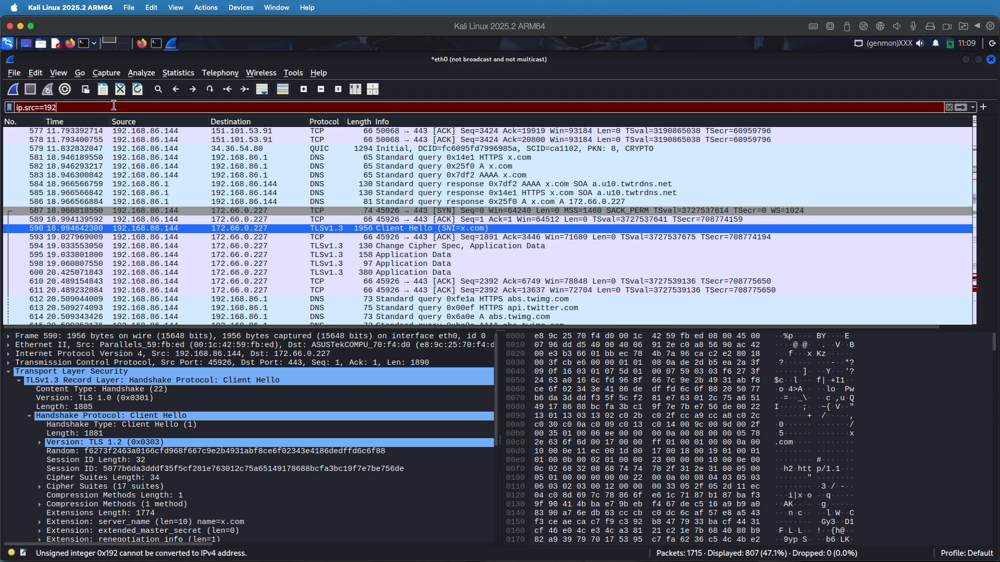
key(BackSpace)
key(BackSpace)
key(BackSpace)
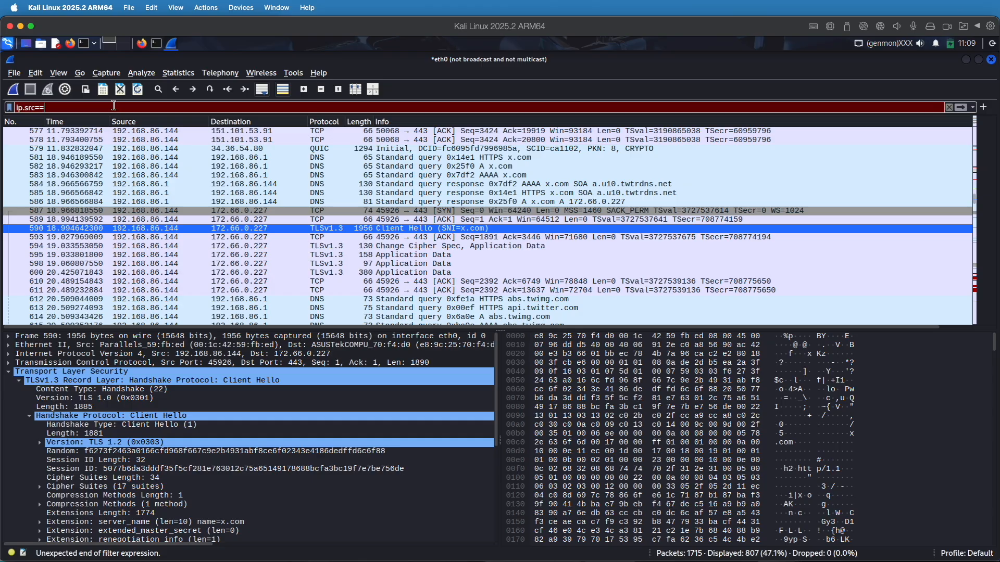
text(34.36)
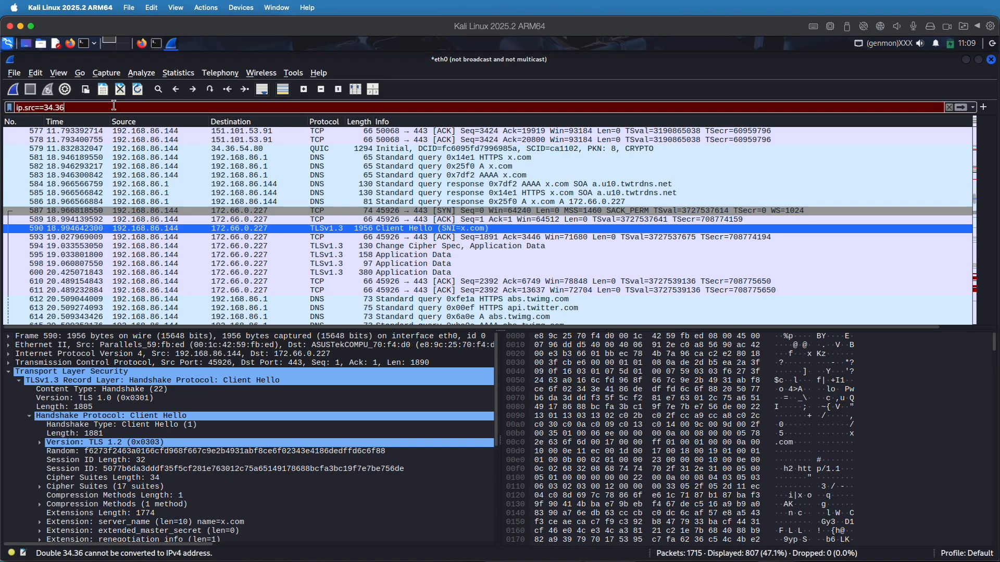
text(.)
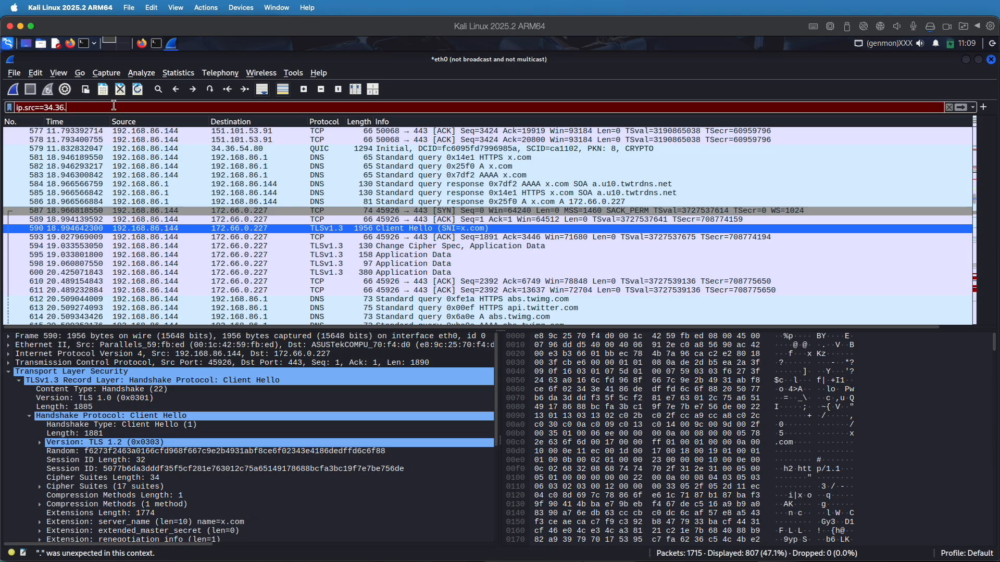
text(54.80)
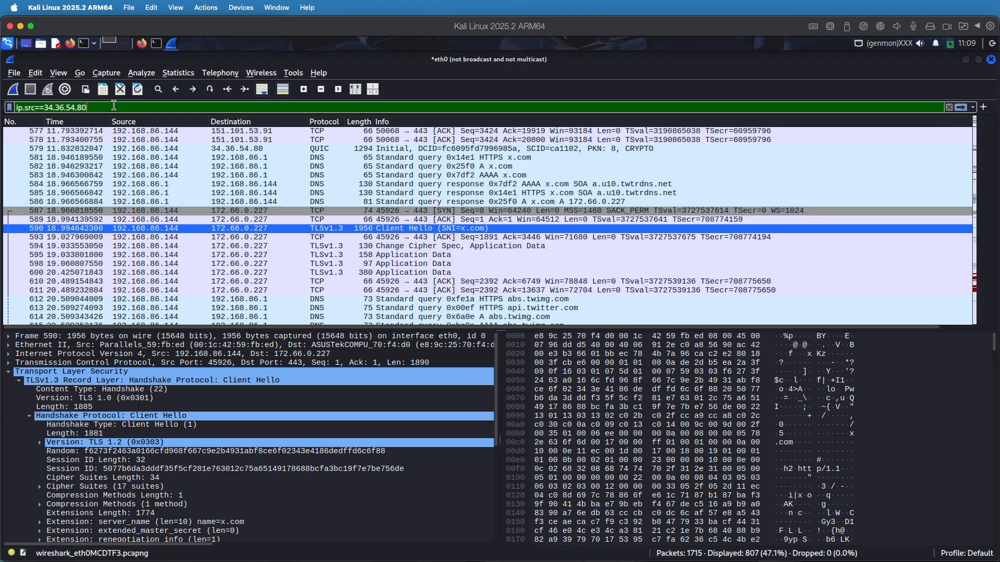
key(Return)
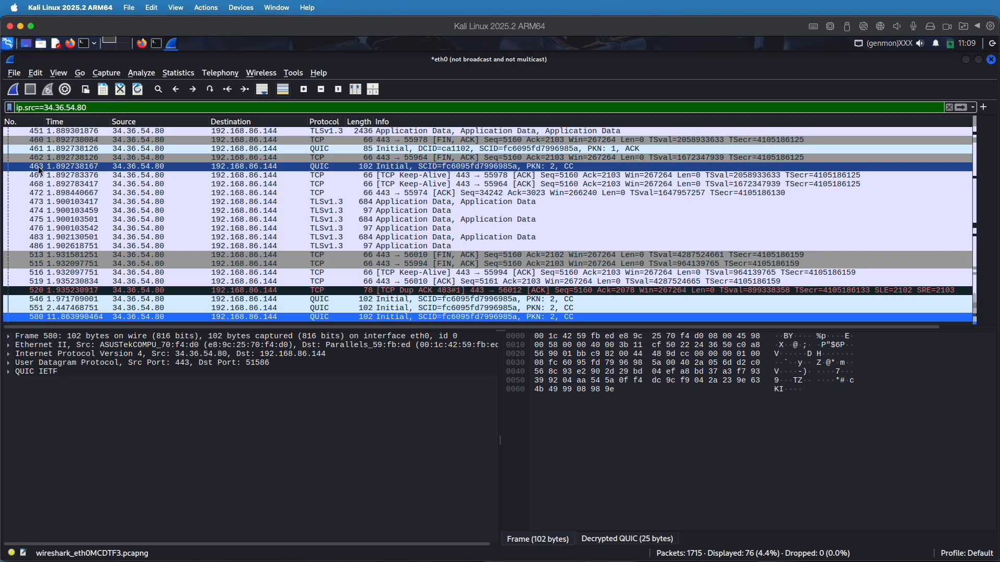
Step: Find TCP ACK packet 318 from 34.36.54.80 in the filtered packets and follow its TCP stream
scroll(198, 248, up, 9)
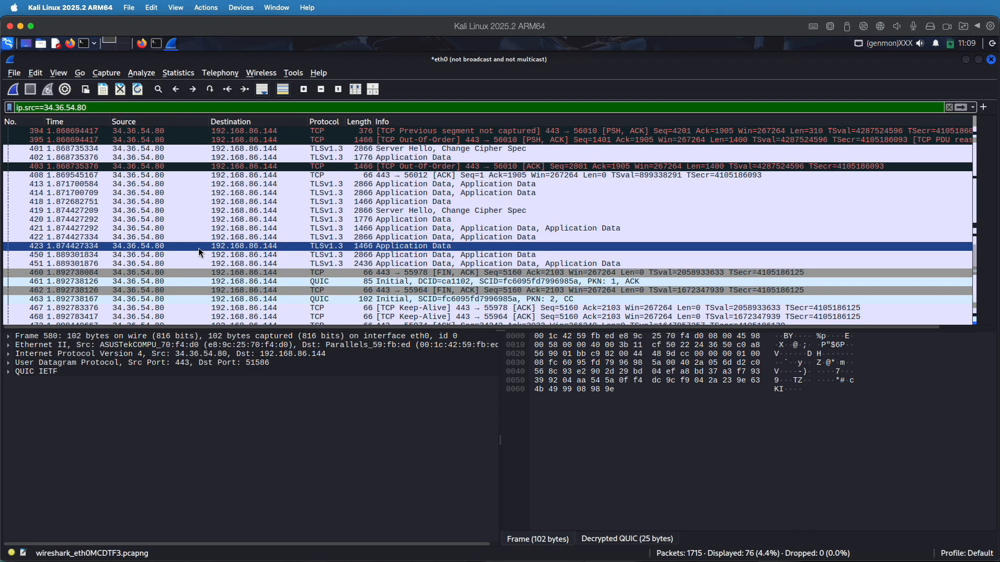
scroll(198, 247, up, 5)
scroll(198, 248, right, 1)
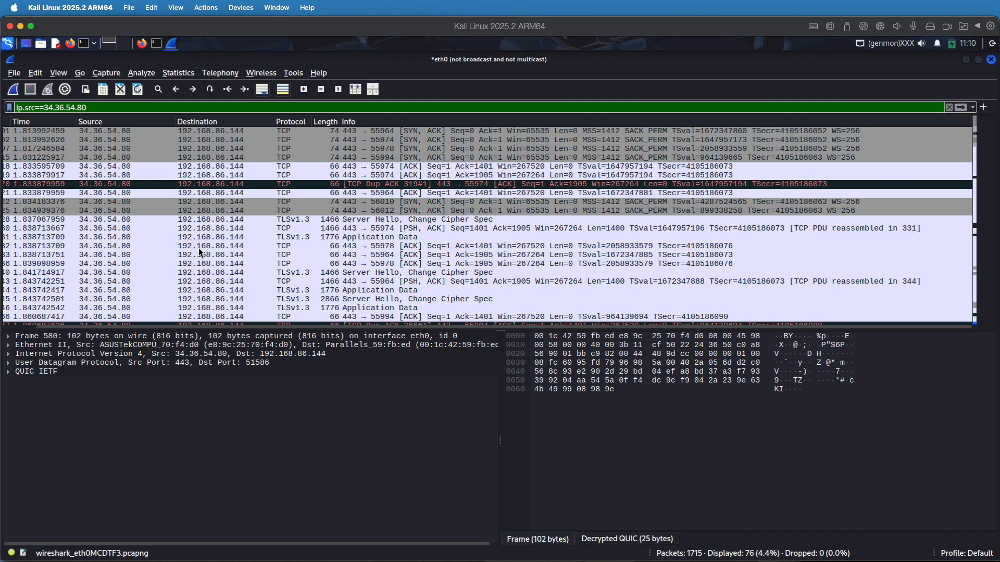
click(208, 167)
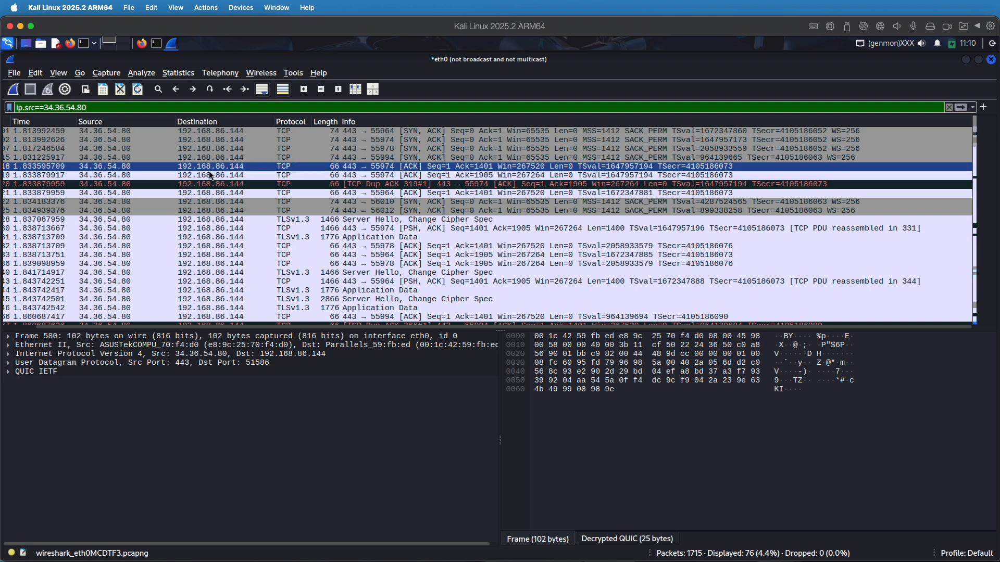
right_click(208, 168)
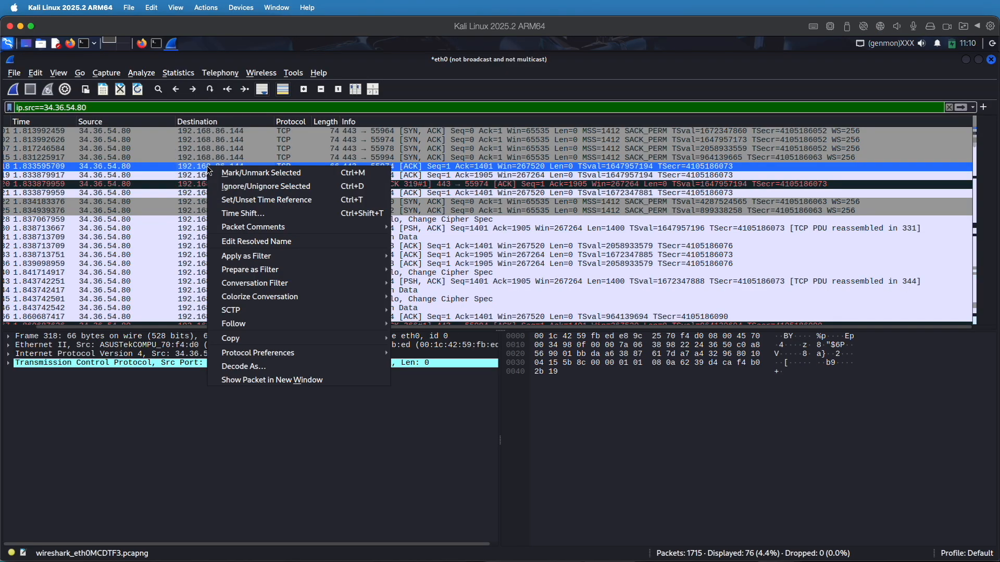
mouse_move(281, 284)
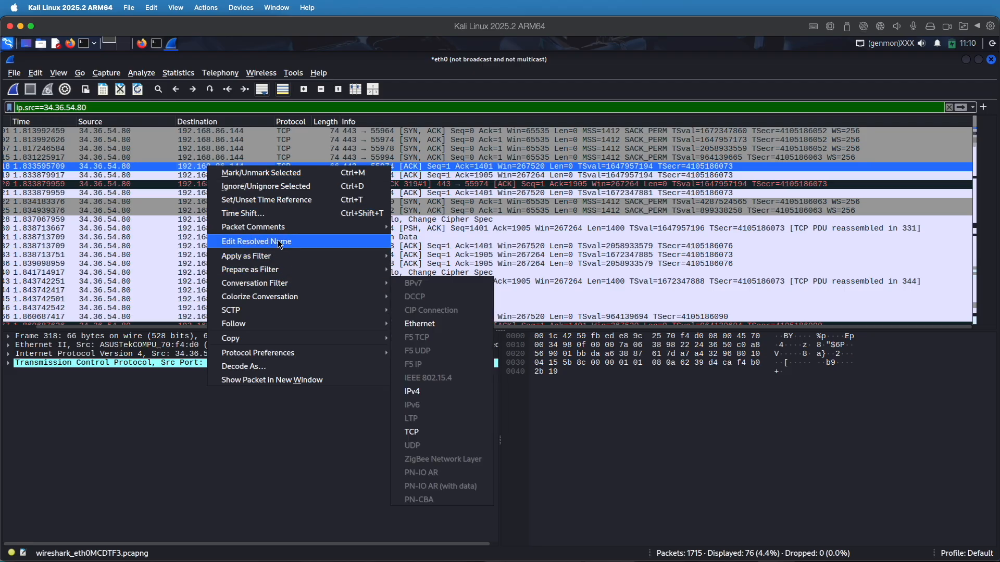
mouse_move(289, 319)
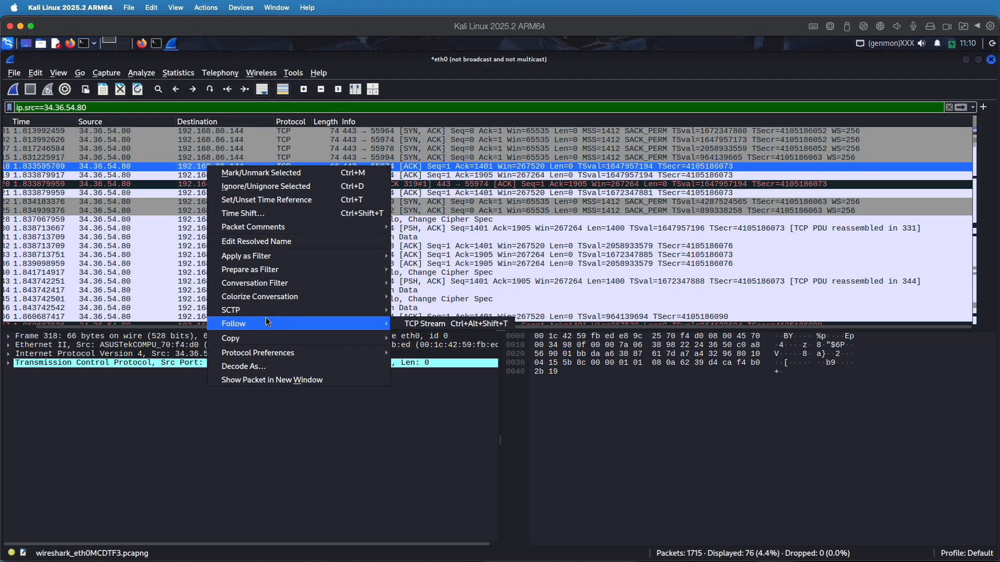
click(412, 324)
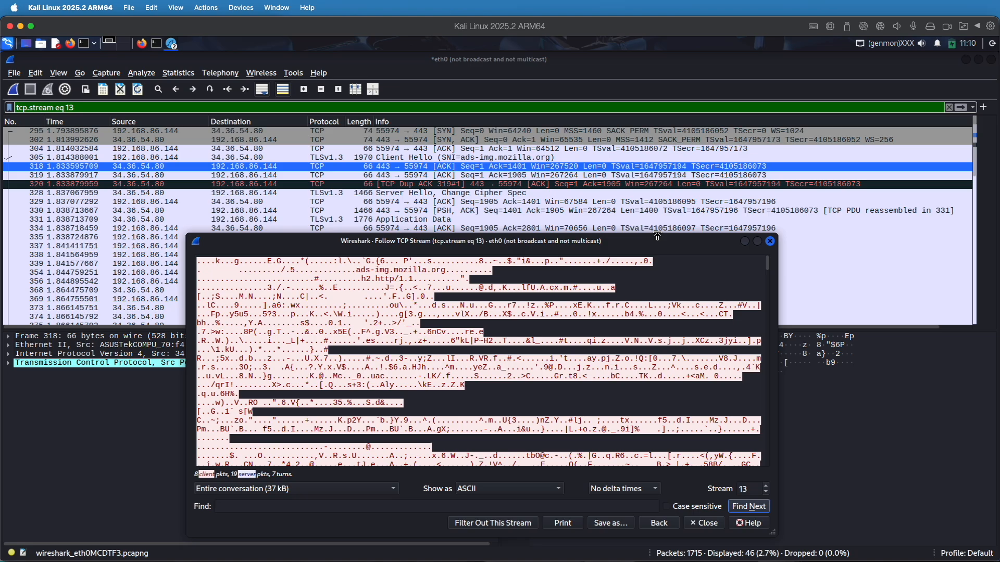
Step: Reposition the Follow TCP Stream window and examine the client and server payload of the conversation shown as ASCII
drag(658, 237, 672, 89)
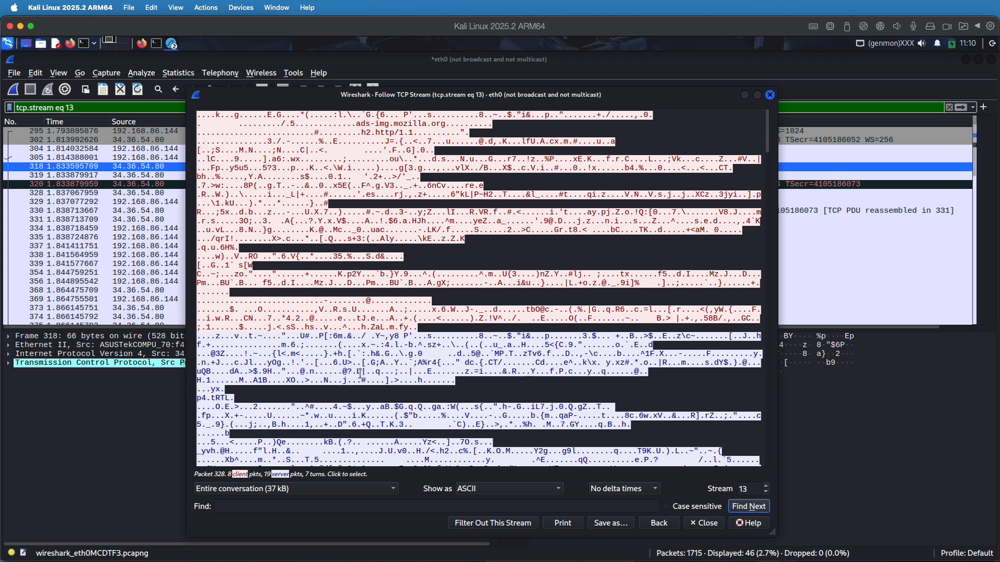
scroll(361, 373, down, 12)
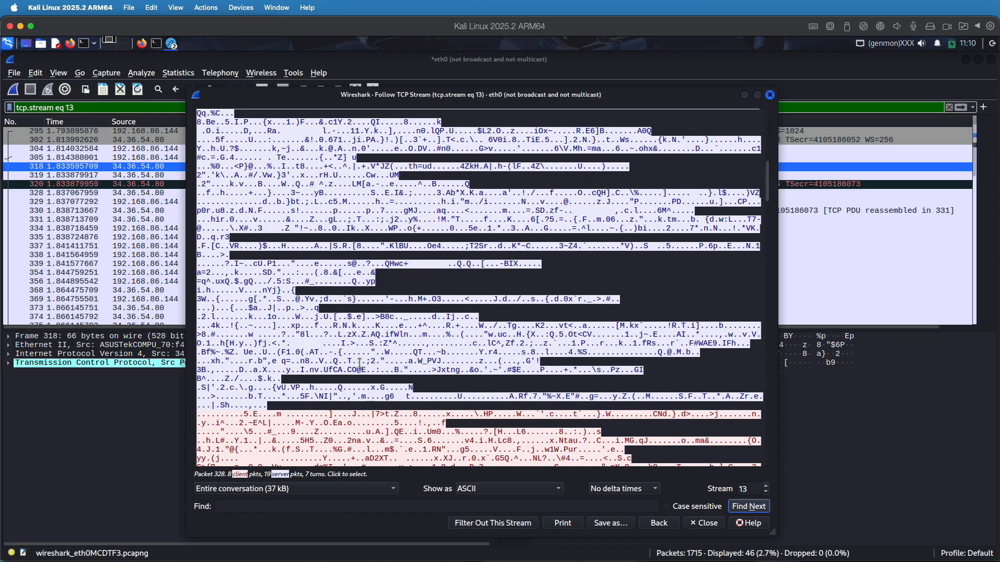
scroll(359, 363, down, 12)
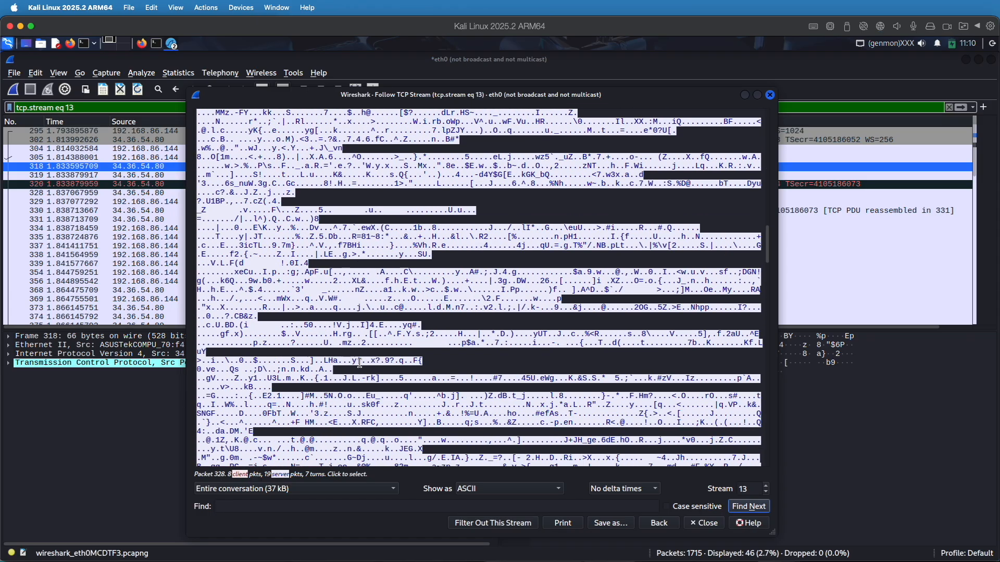
scroll(360, 363, down, 12)
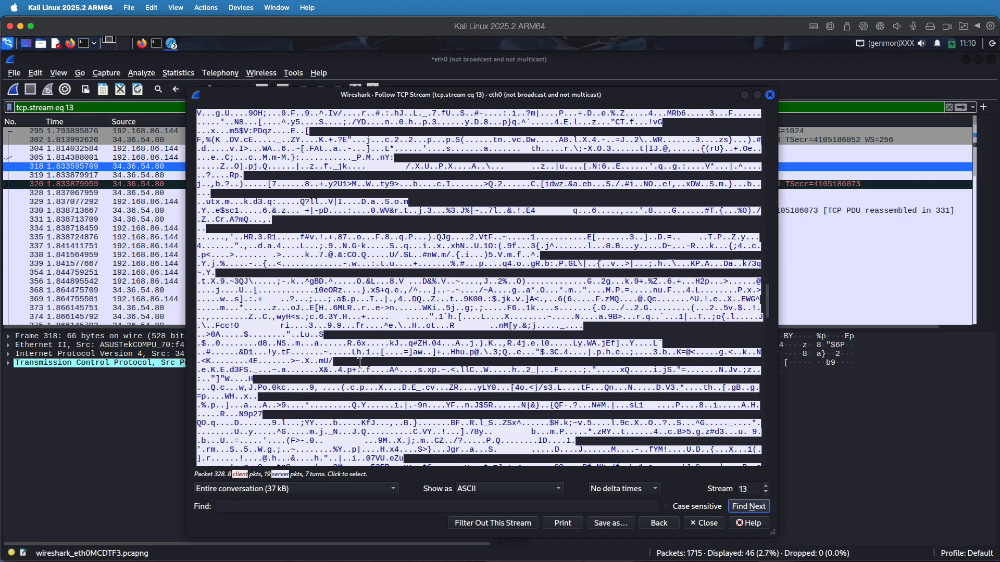
scroll(359, 363, down, 5)
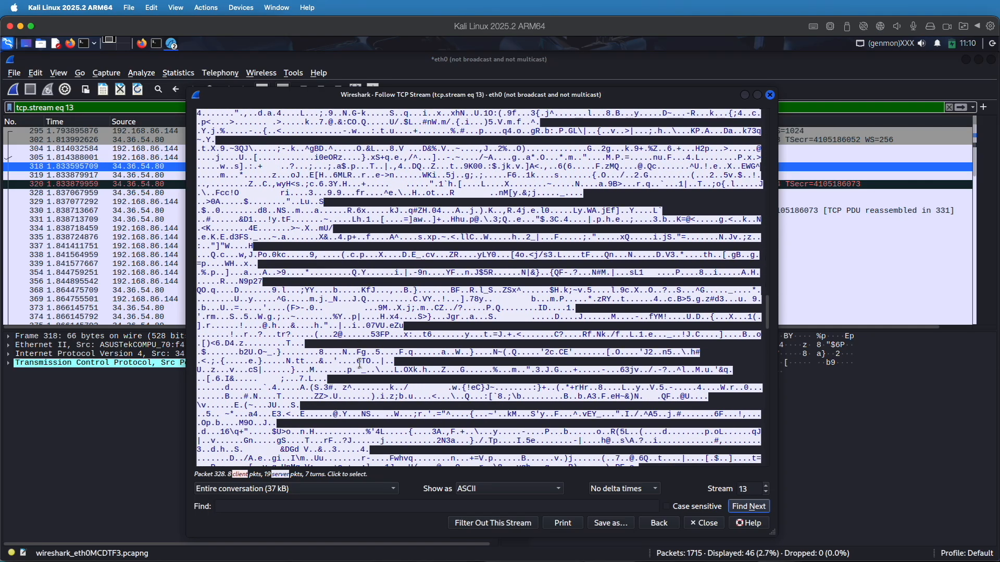
scroll(359, 362, down, 9)
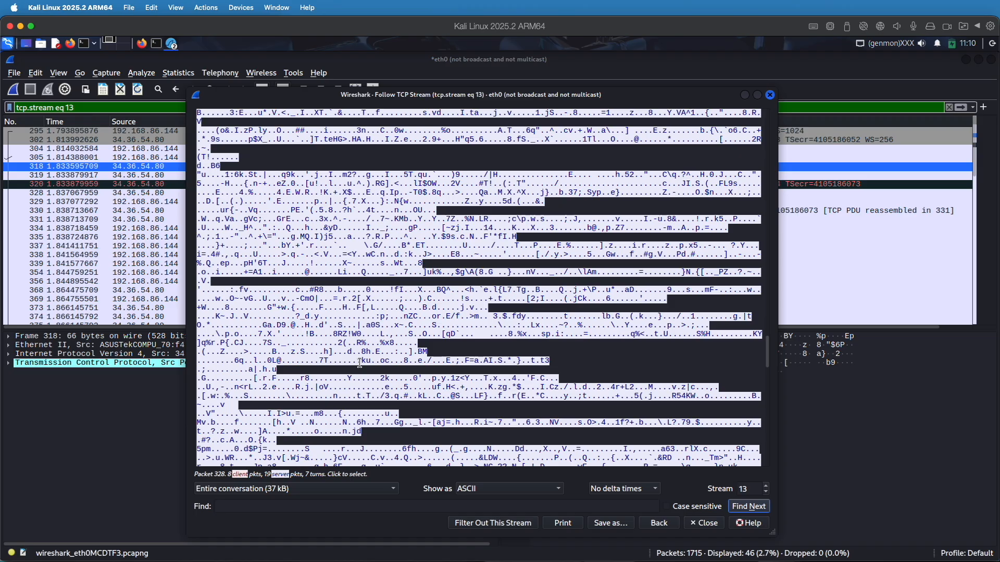
Step: Close the Follow TCP Stream window and inspect the TCP header and expanded flags of SYN packet 295
scroll(360, 363, up, 1)
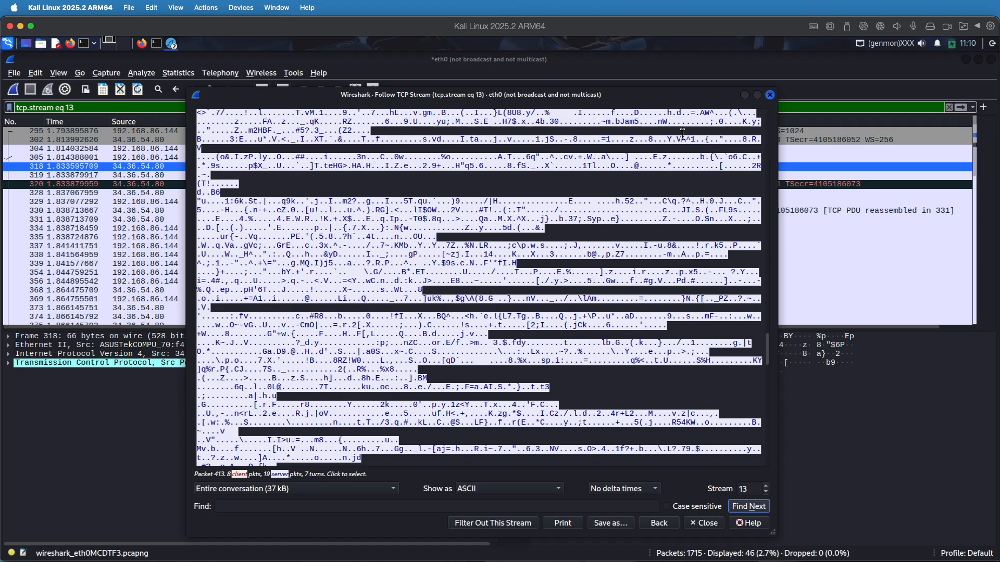
click(769, 94)
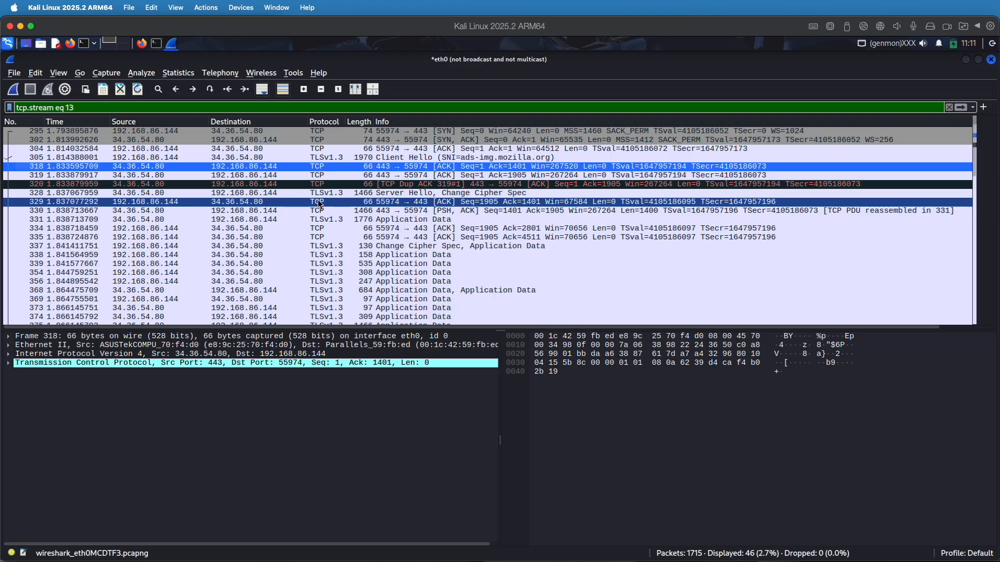
click(318, 131)
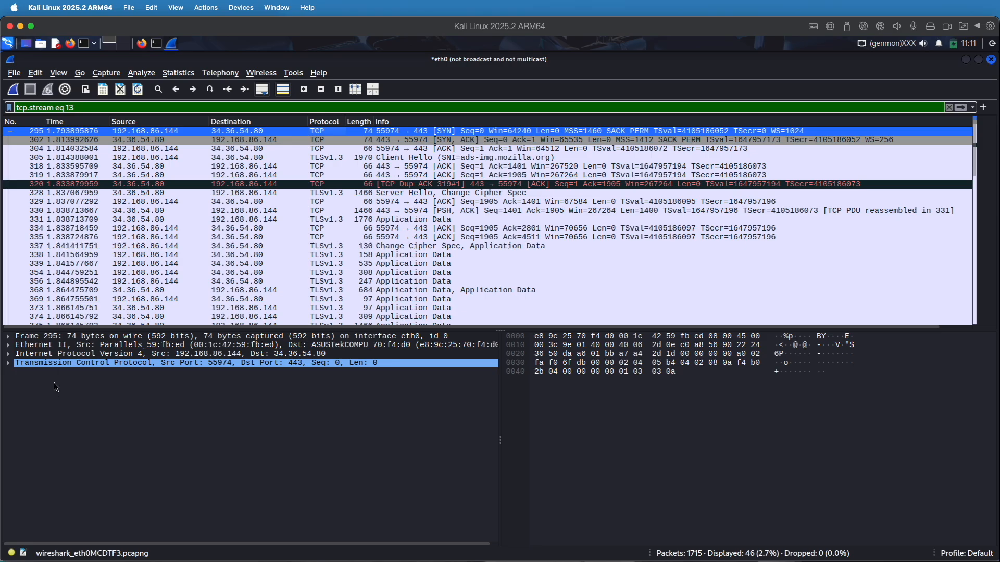
click(22, 366)
click(9, 364)
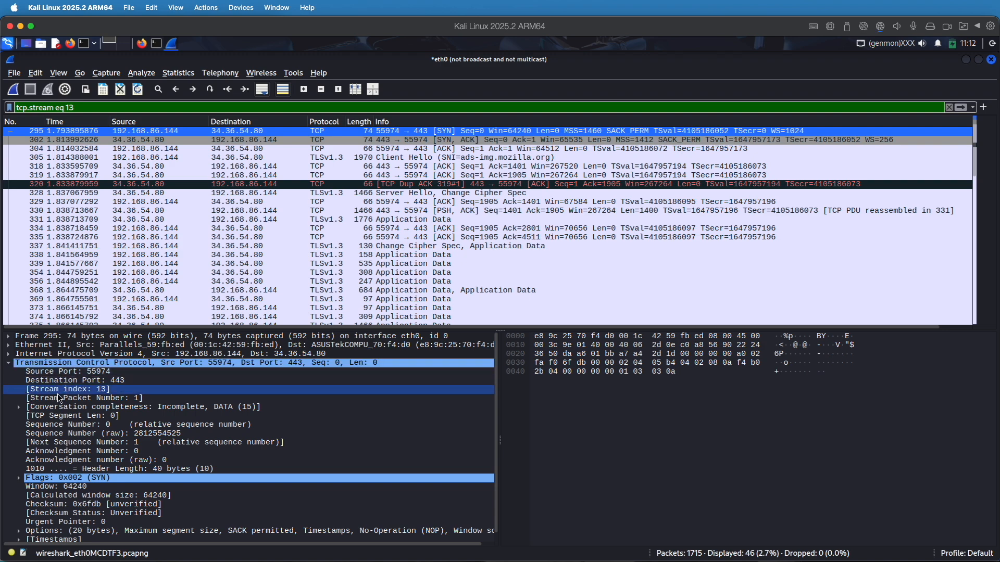
click(19, 479)
scroll(296, 496, down, 4)
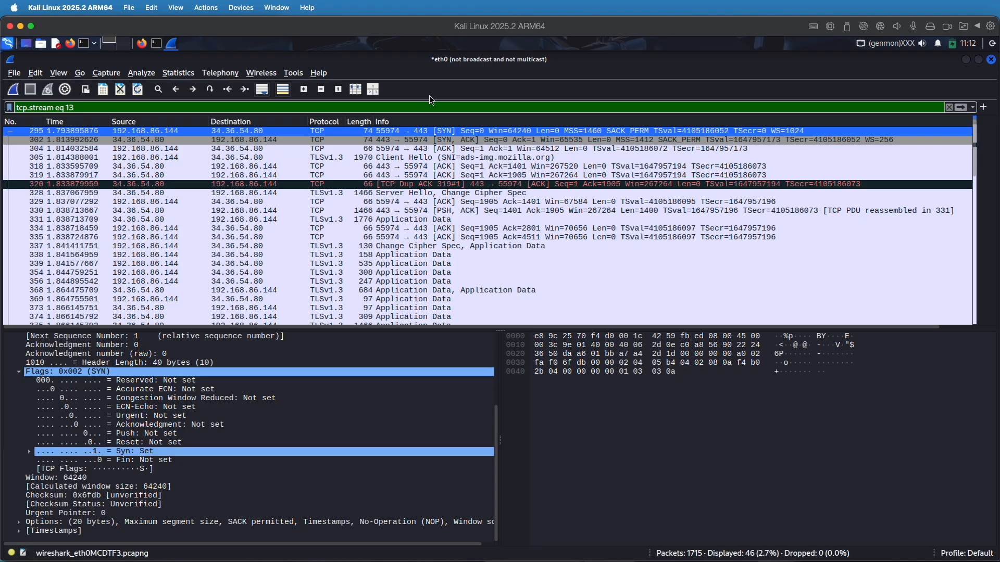
Step: Inspect the TCP flags of SYN, ACK packet 302, also viewing the packet in its own window and closing it
click(470, 144)
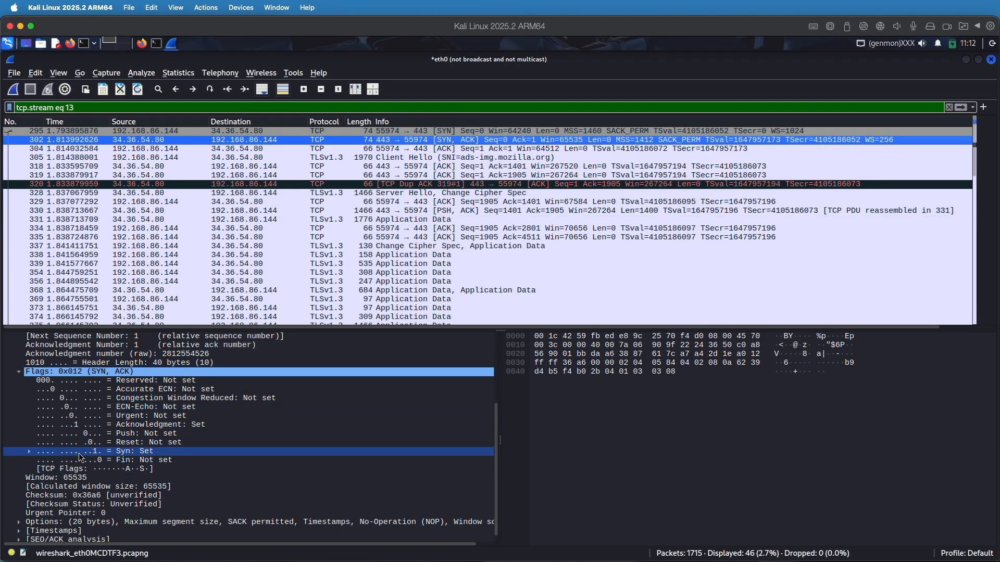
double_click(383, 141)
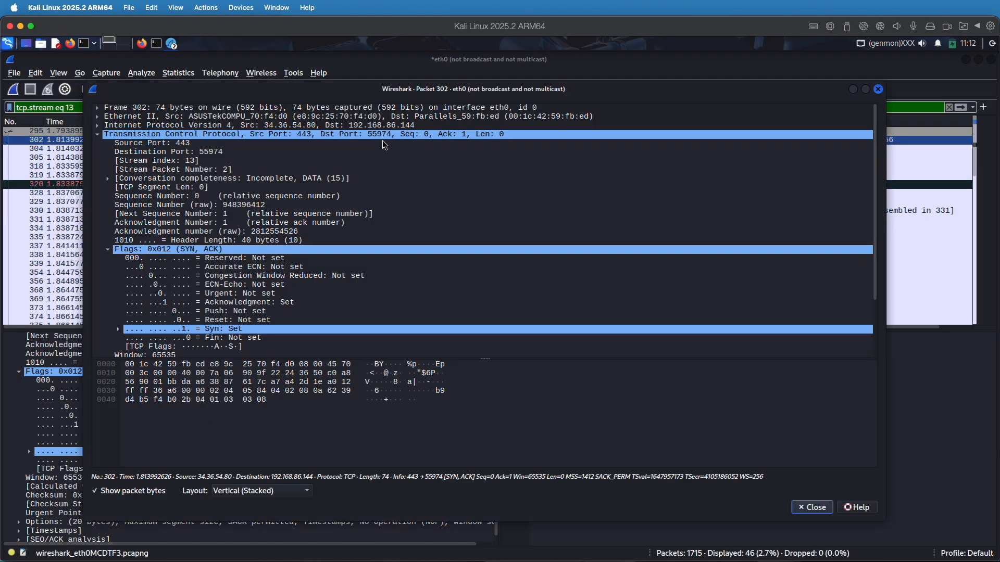
click(878, 89)
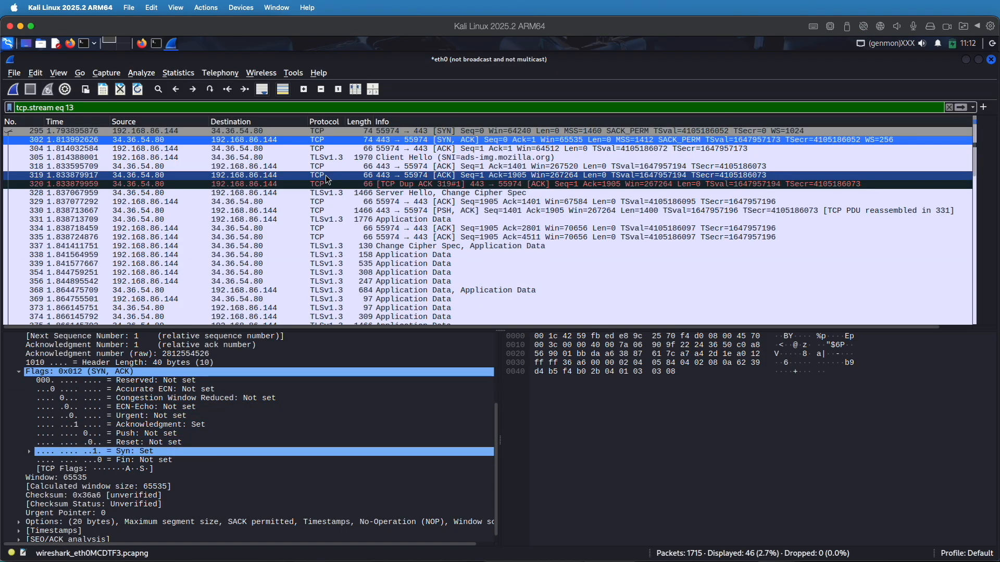
Step: Select ACK packet 304 and examine its acknowledgment number and TCP flags to complete the three-way handshake review
click(415, 149)
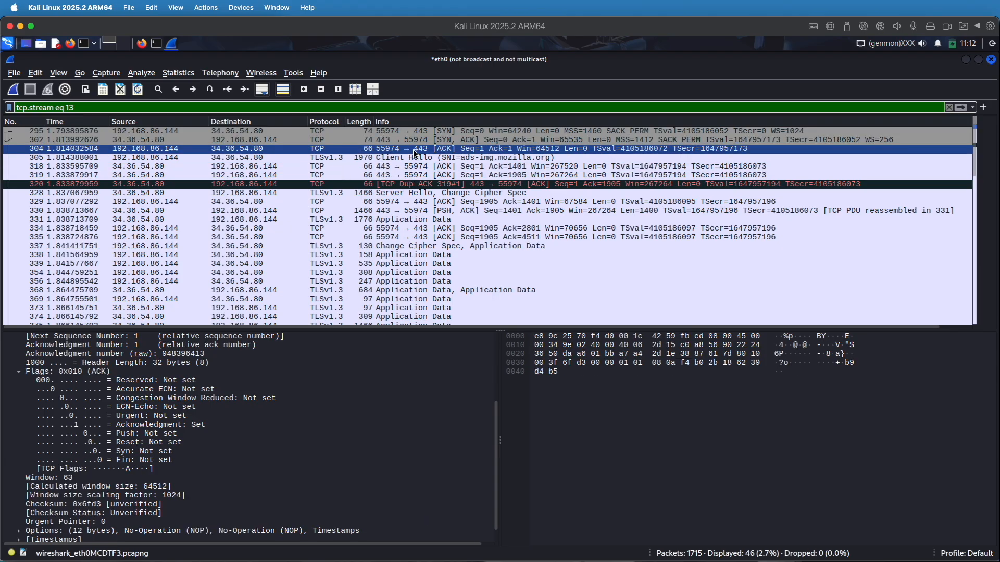
click(25, 346)
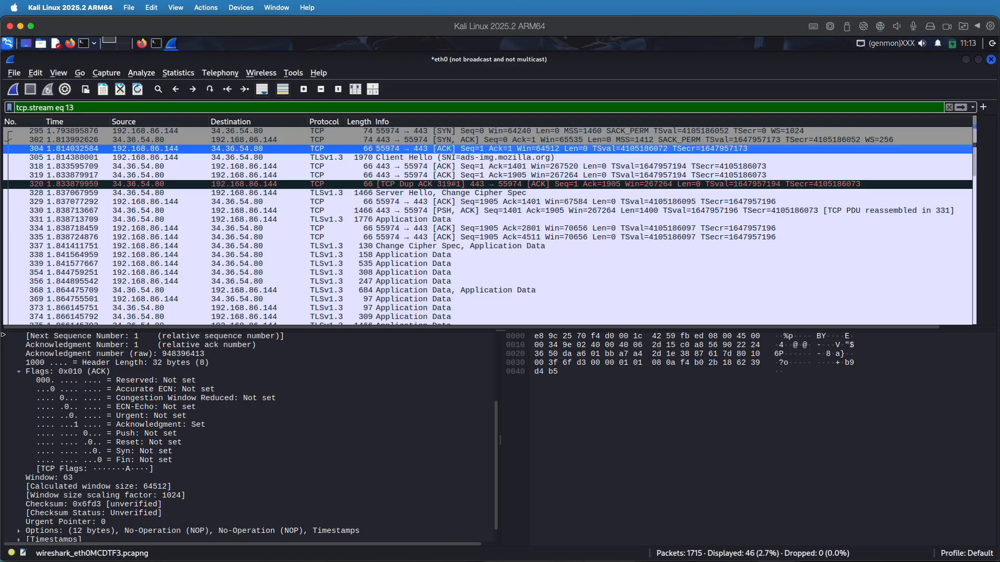
click(74, 426)
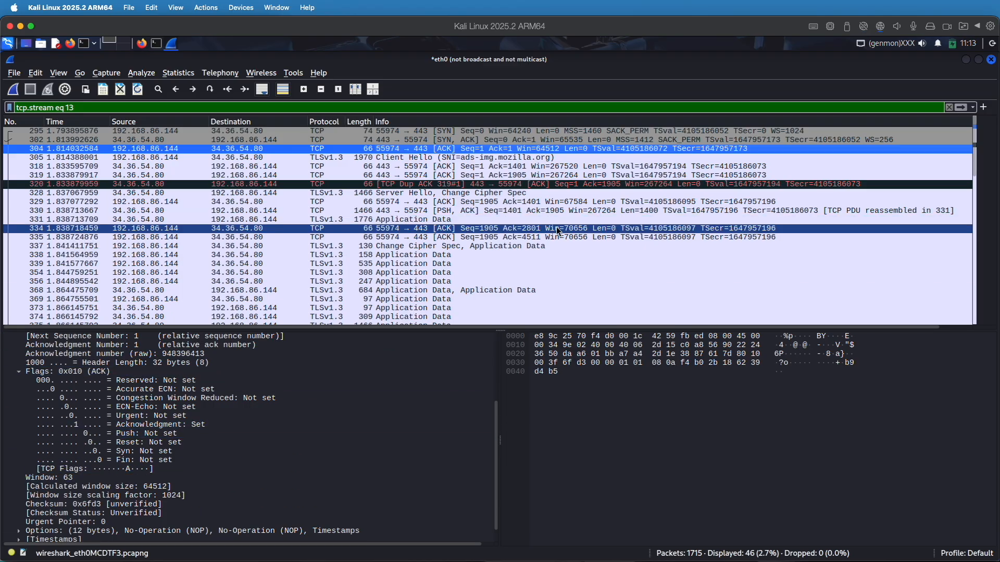
Step: Look through the remaining packets of TCP stream 13 to the last one and return to the handshake packets
scroll(562, 228, down, 8)
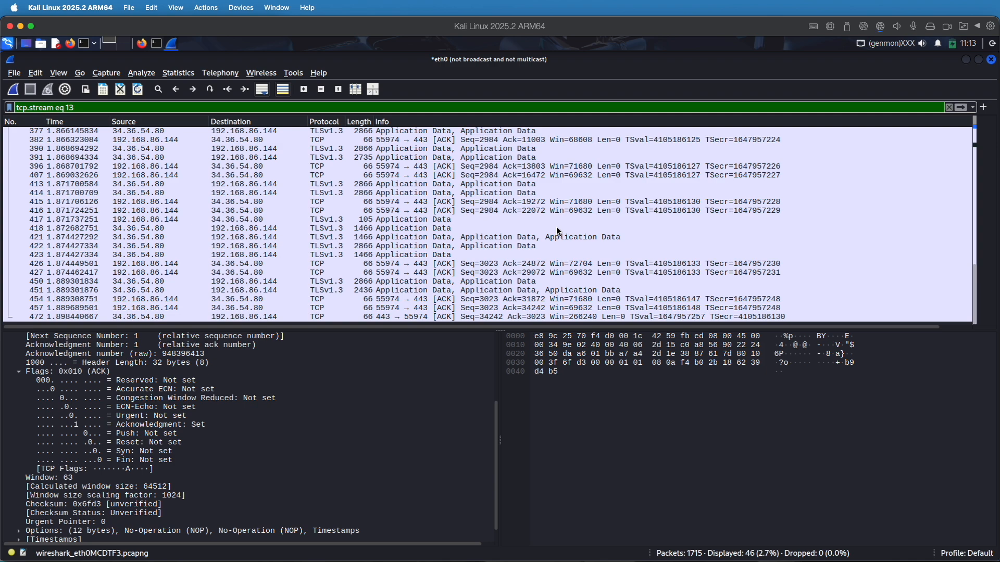
click(559, 232)
scroll(558, 231, up, 8)
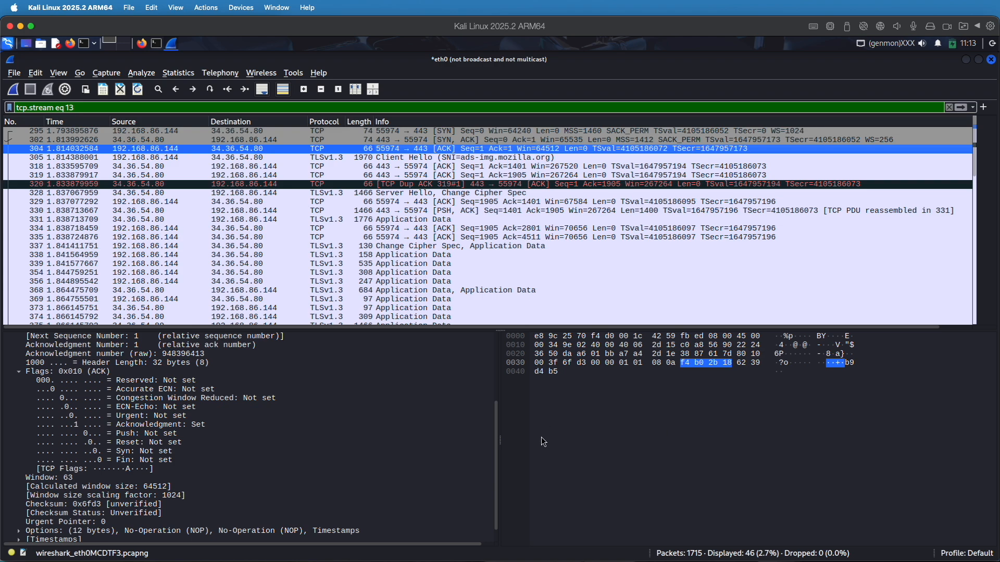
Step: Switch to the terminal and open a new file named wireshark.txt in vim
click(156, 43)
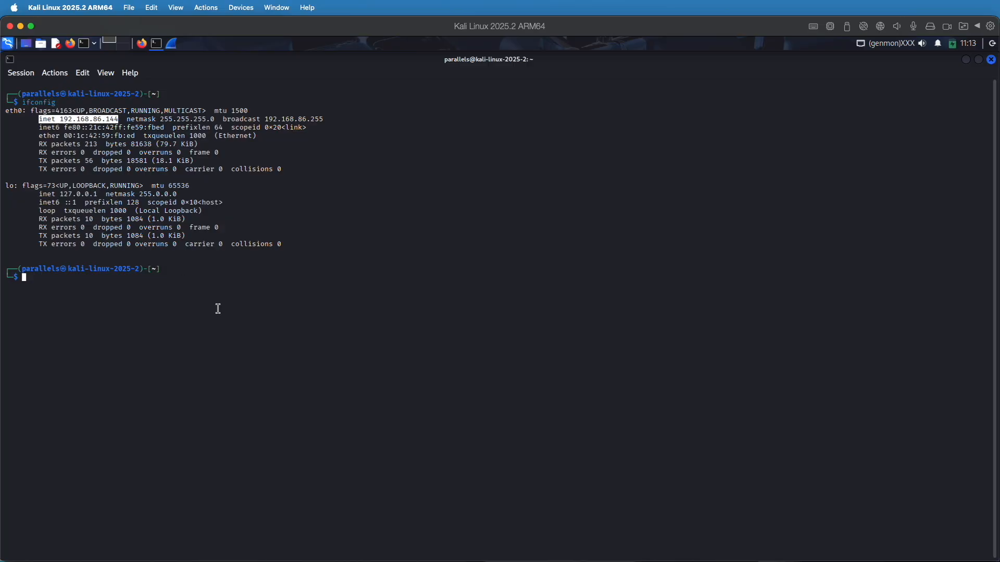
click(189, 289)
text(vim)
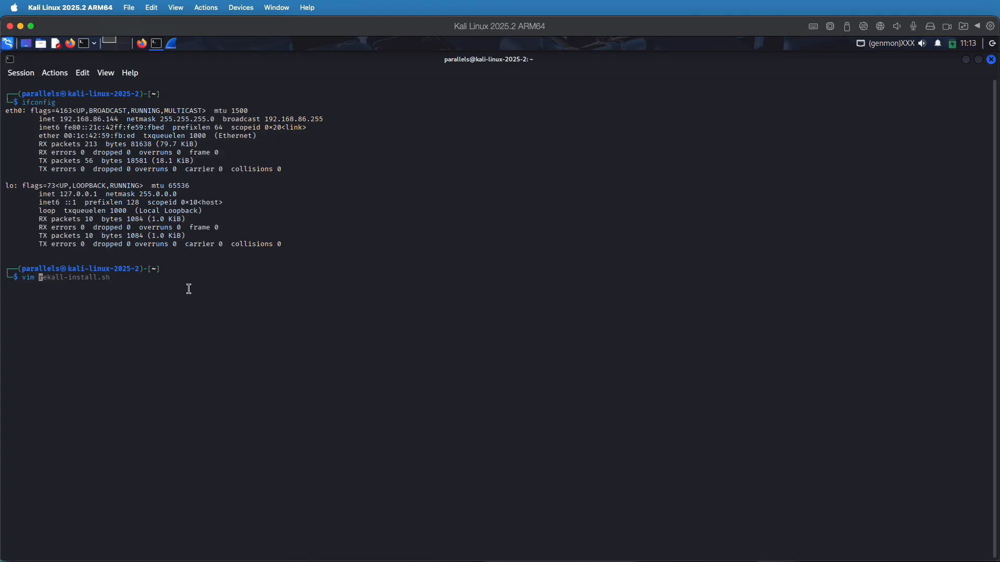
text( wireshark.txt)
key(Return)
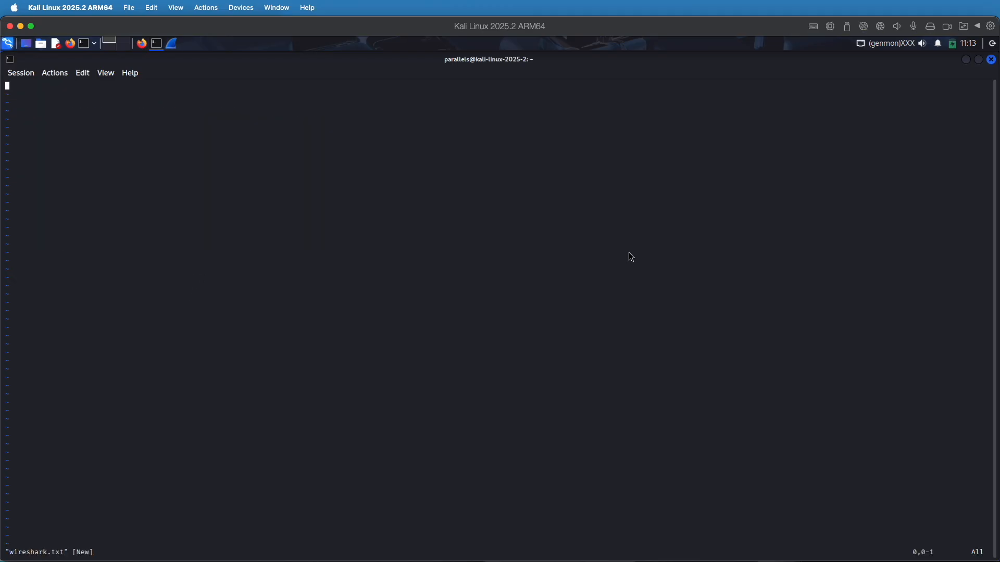
Step: Switch to Notes for the Wireshark display and capture filter list and paste it from the clipboard into wireshark.txt
key(super+Tab)
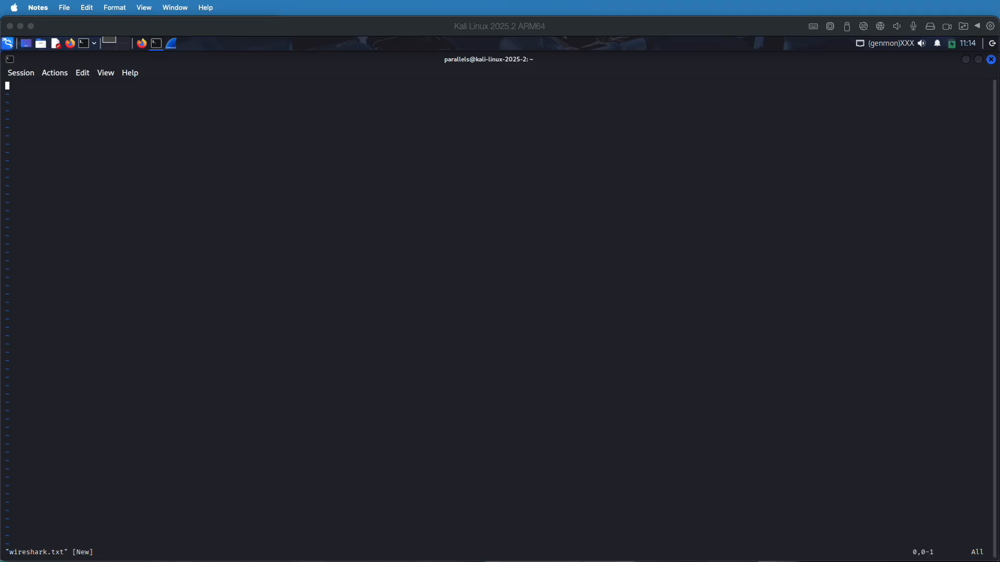
click(117, 105)
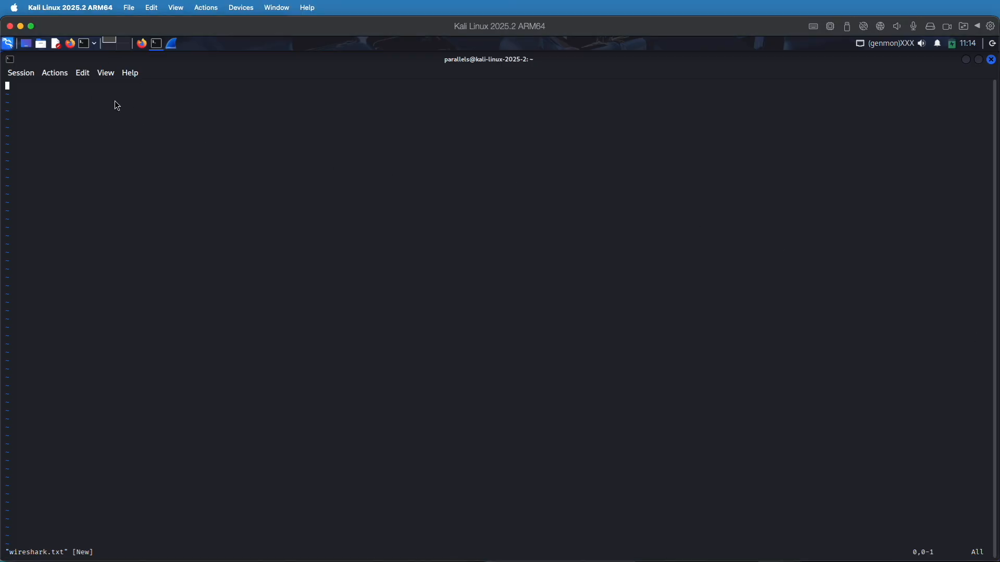
key(i)
right_click(115, 103)
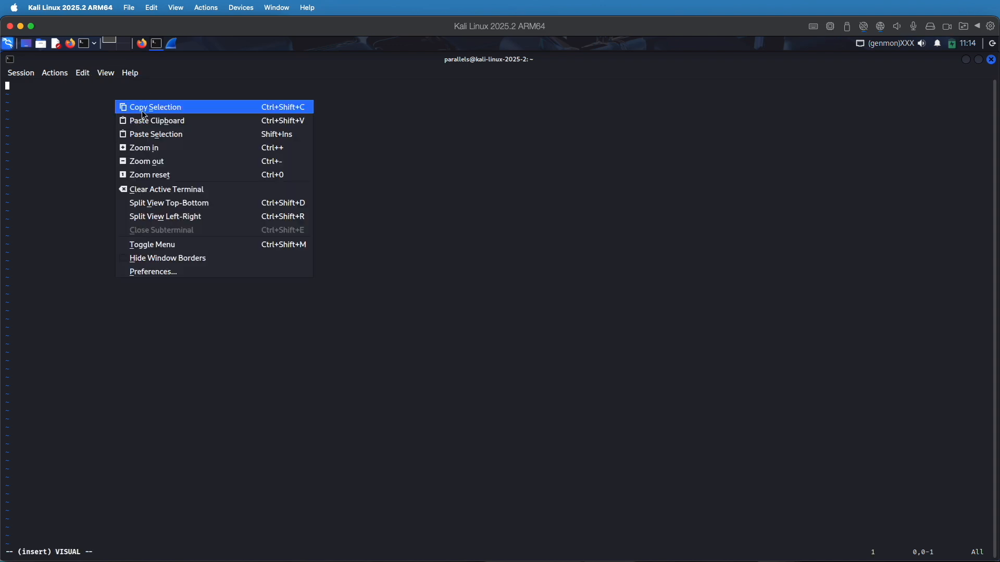
click(157, 121)
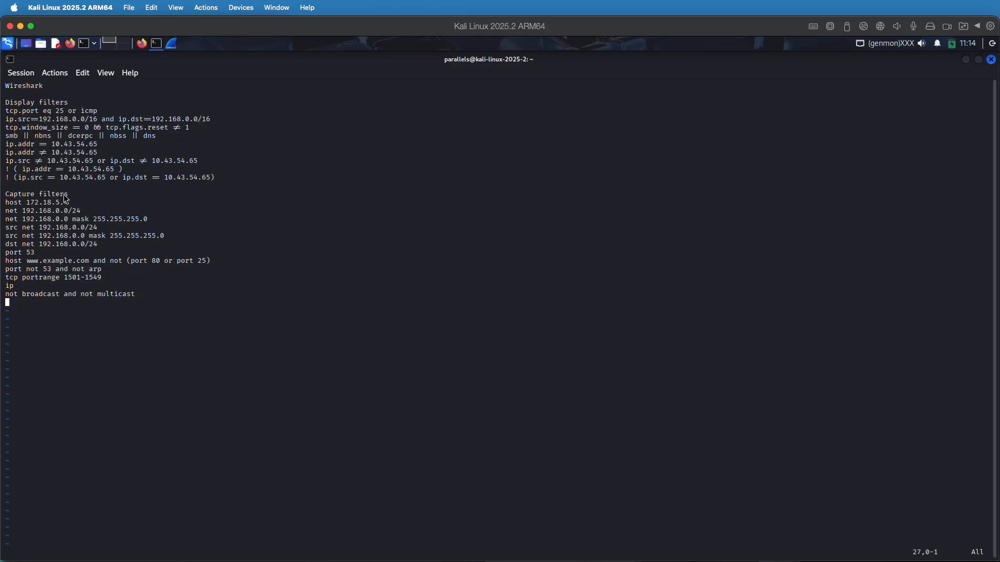
Step: Review the filter examples port 53, tcp portrange 1501-1549 and tcp.port eq 25 or icmp in wireshark.txt
drag(10, 254, 20, 251)
click(7, 279)
drag(7, 279, 102, 277)
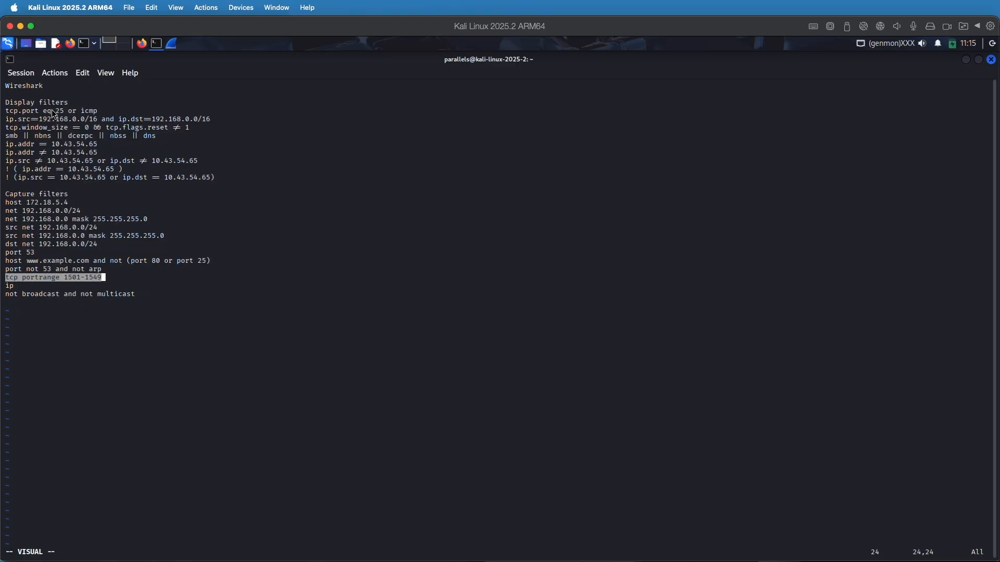
click(103, 111)
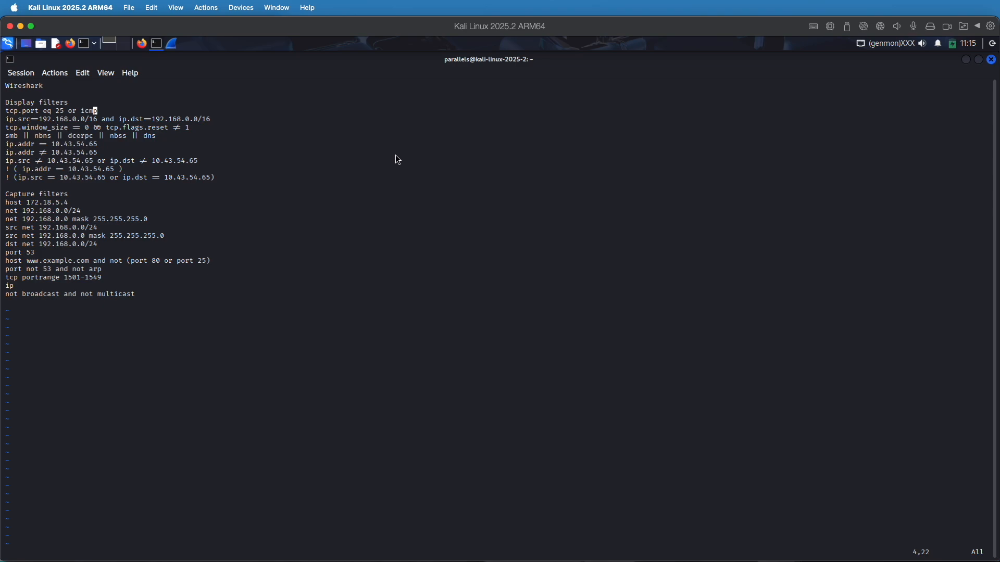